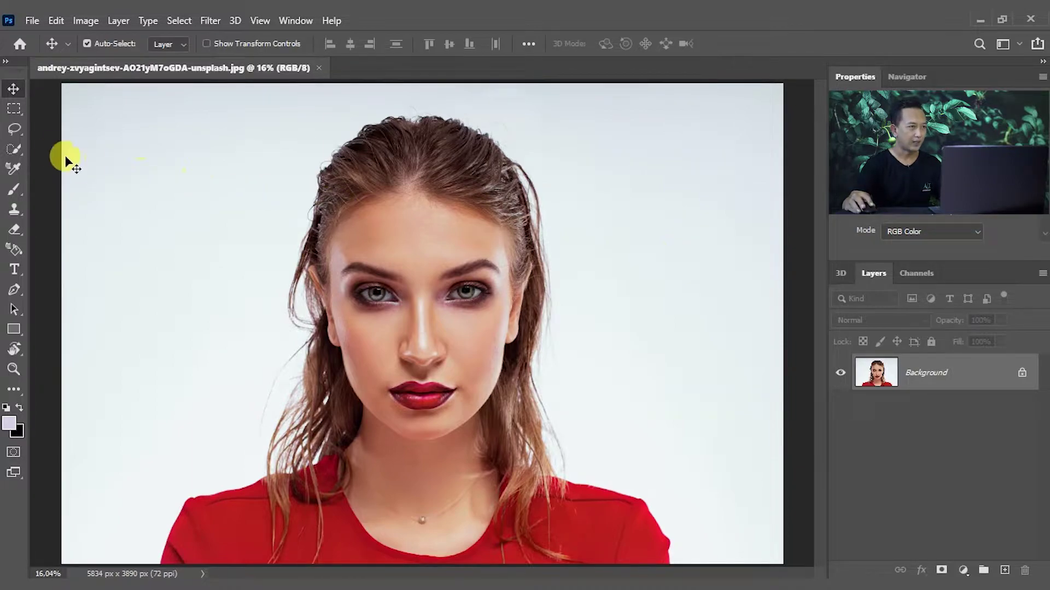
- Use the Quick Selection Tool's Select Subject to auto-select the woman, her hair and red top
left_click(17, 149)
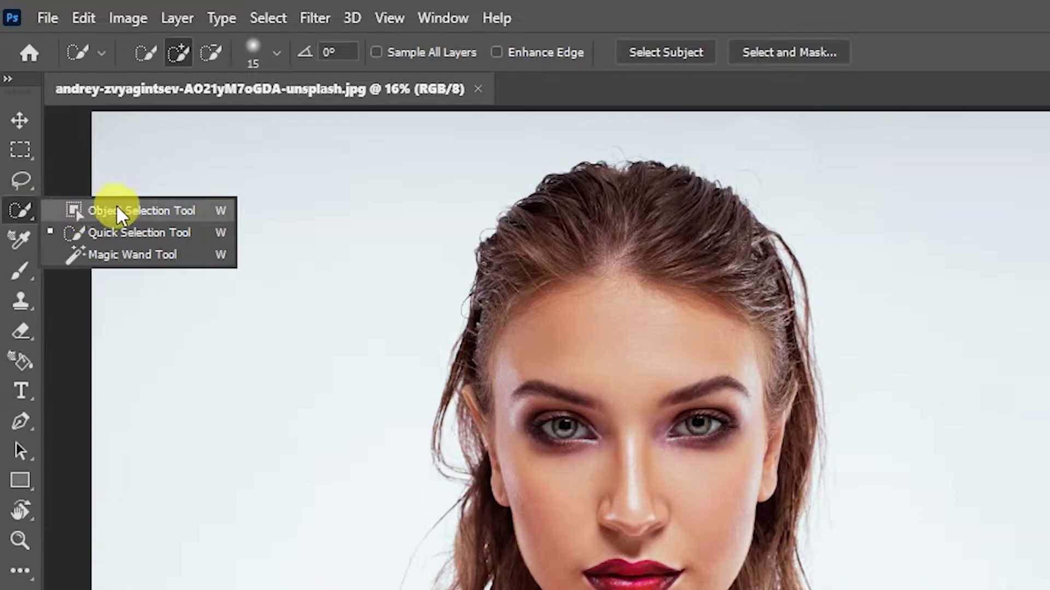
left_click(201, 231)
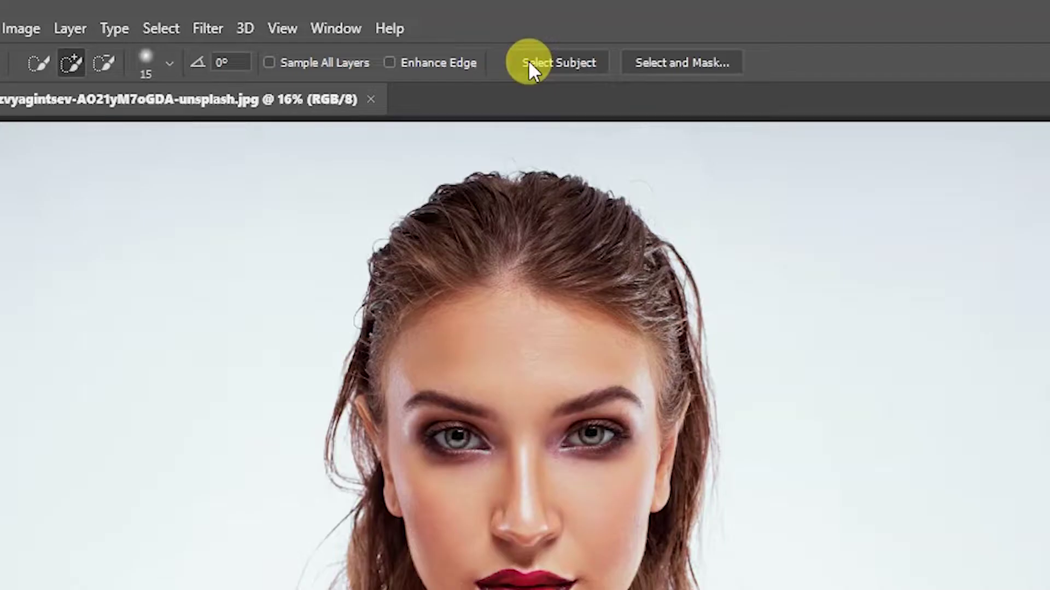
left_click(459, 46)
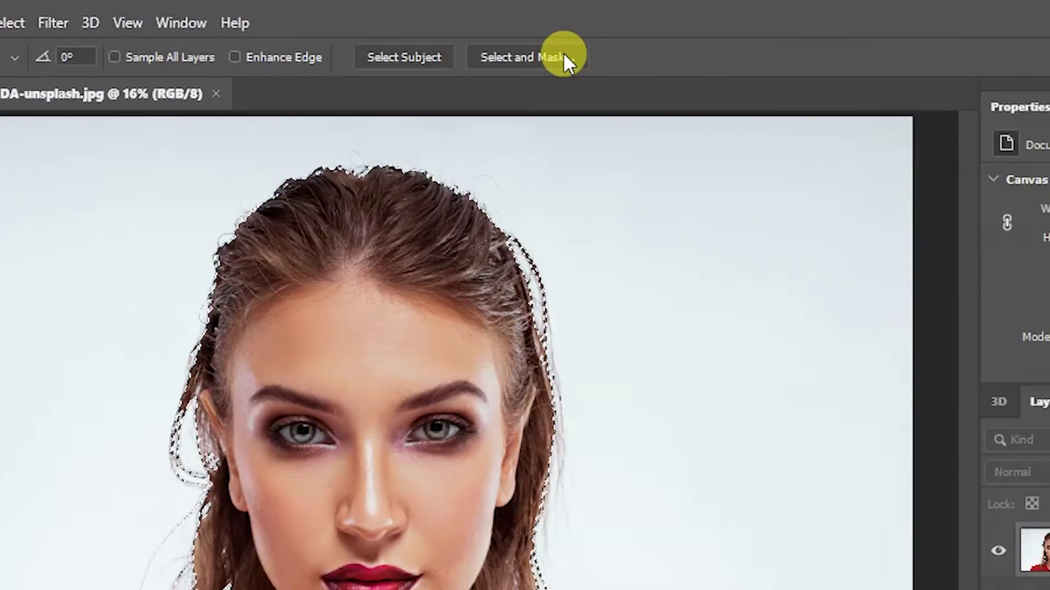
- Enter Select and Mask with Overlay view and zoom in on the hair beside the eye
left_click(563, 55)
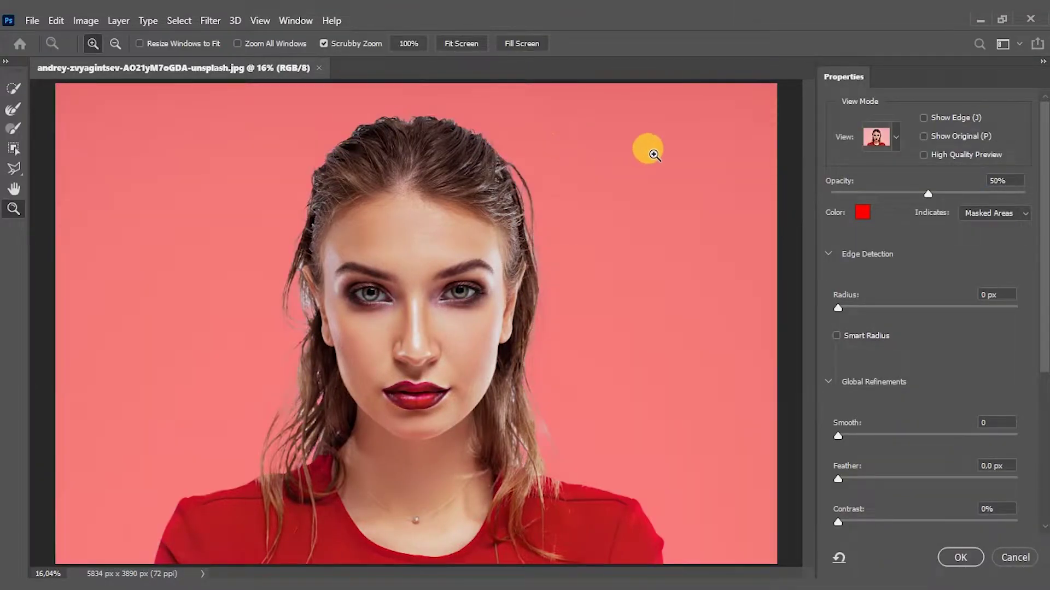
left_click(880, 139)
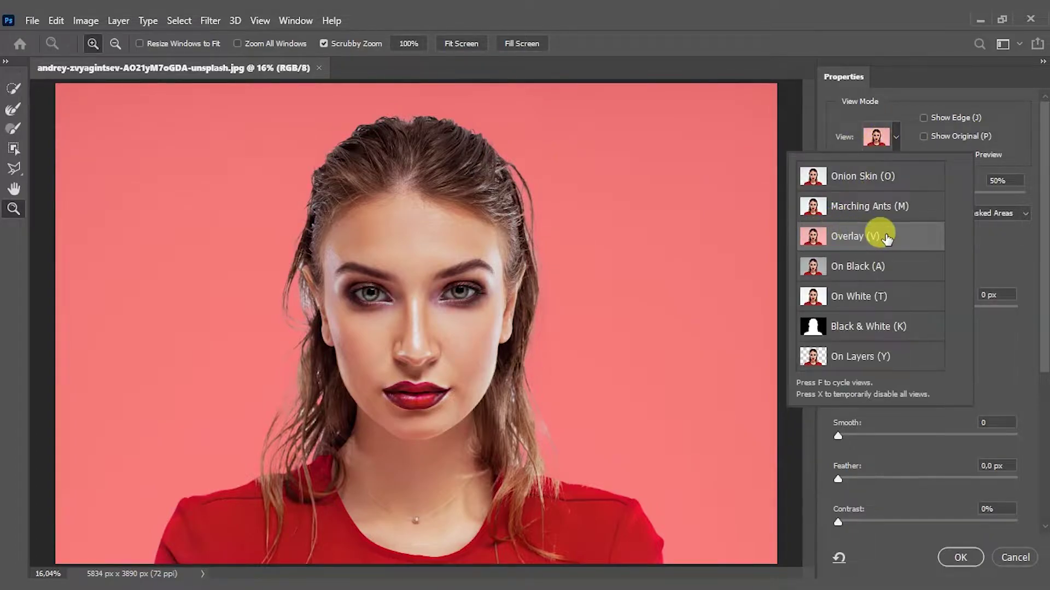
left_click(771, 53)
mouse_move(320, 258)
left_mouse_down()
mouse_move(405, 279)
mouse_move(283, 351)
mouse_move(351, 239)
left_mouse_up()
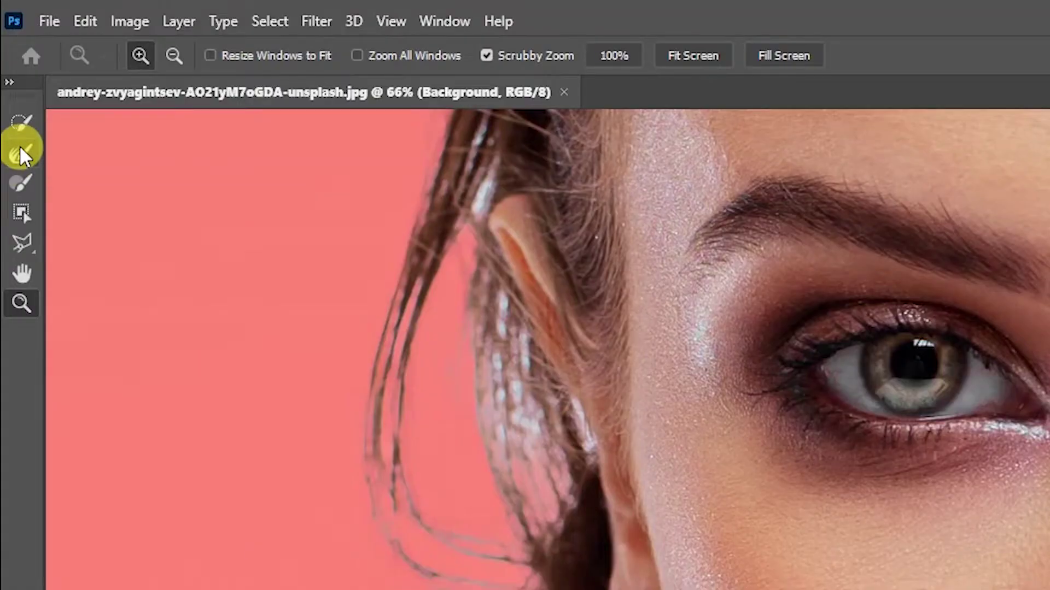
- Brush the hair edges beside the ear and temple with the Refine Edge Brush in add mode
left_click(15, 155)
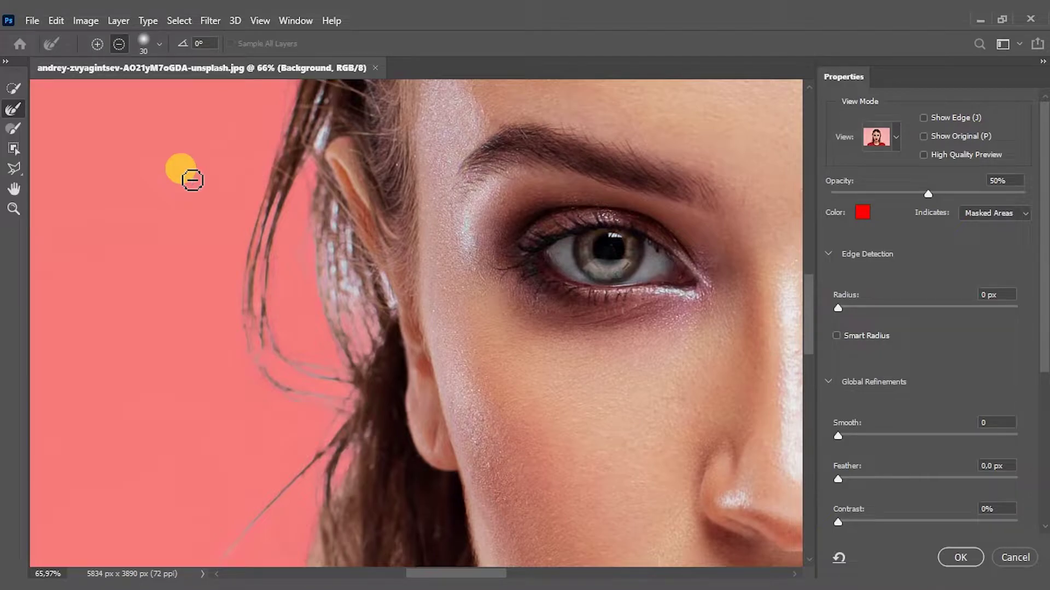
key("alt")
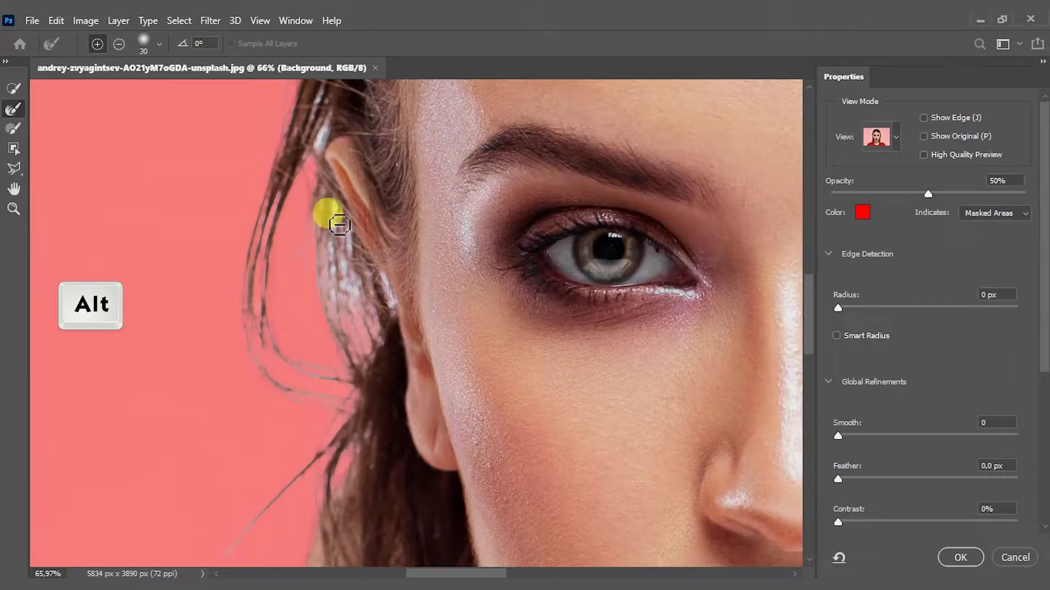
mouse_move(339, 225)
left_mouse_down()
mouse_move(337, 212)
mouse_move(342, 277)
mouse_move(342, 208)
mouse_move(341, 241)
mouse_move(361, 284)
mouse_move(340, 267)
mouse_move(360, 324)
mouse_move(347, 276)
mouse_move(337, 284)
mouse_move(346, 248)
mouse_move(386, 281)
mouse_move(328, 241)
left_mouse_up()
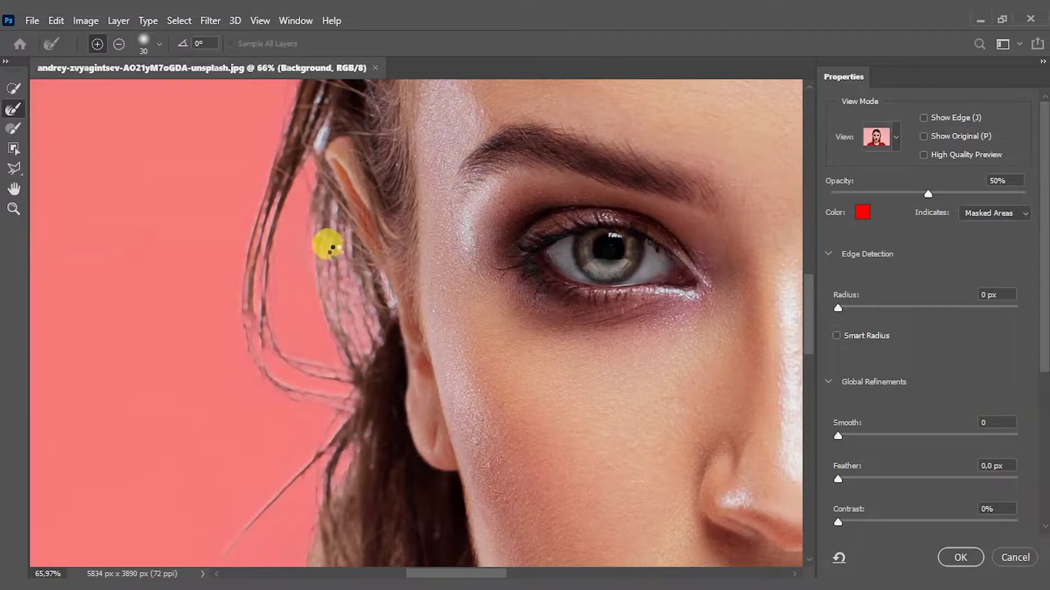
scroll(328, 241, "up", 3)
mouse_move(317, 335)
left_mouse_down()
mouse_move(311, 312)
mouse_move(300, 335)
mouse_move(364, 304)
mouse_move(382, 239)
mouse_move(339, 363)
mouse_move(377, 349)
left_mouse_up()
scroll(300, 335, "down", 3)
scroll(363, 404, "down", 5)
scroll(377, 349, "down", 5)
left_click_drag(428, 205, 368, 335)
scroll(367, 335, "down", 5)
mouse_move(380, 234)
left_mouse_down()
mouse_move(558, 254)
mouse_move(398, 218)
left_mouse_up()
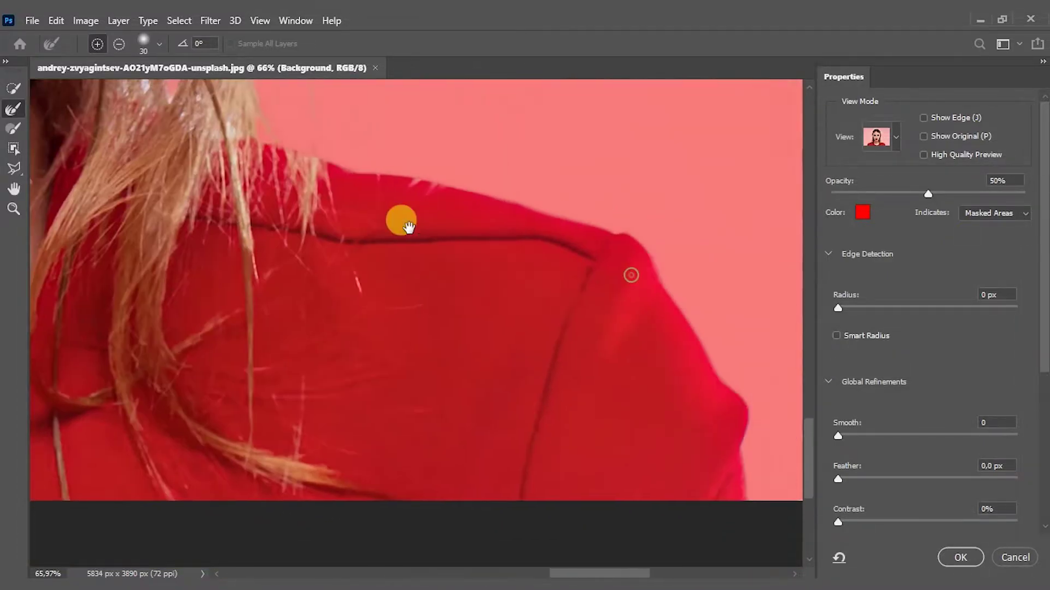
scroll(425, 282, "up", 5)
- Refine the loose hair strands beside the neck and along the top of the head
mouse_move(424, 282)
left_mouse_down()
mouse_move(412, 262)
mouse_move(455, 317)
mouse_move(403, 304)
mouse_move(389, 368)
mouse_move(429, 356)
mouse_move(513, 434)
left_mouse_up()
scroll(481, 263, "up", 3)
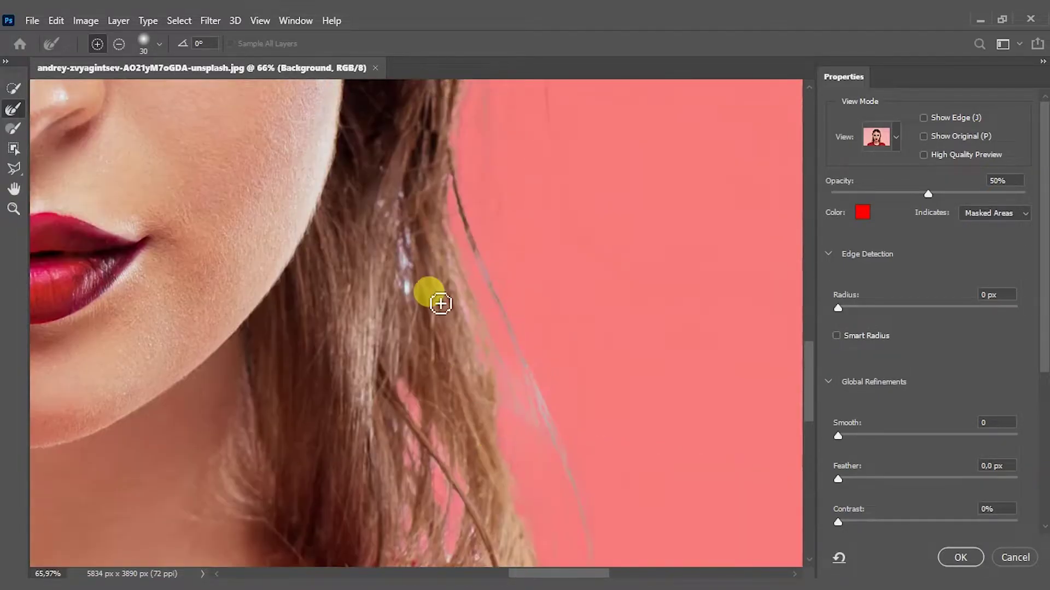
mouse_move(438, 297)
left_mouse_down()
mouse_move(516, 328)
mouse_move(482, 415)
mouse_move(466, 199)
mouse_move(433, 523)
mouse_move(436, 351)
left_mouse_up()
scroll(516, 328, "down", 3)
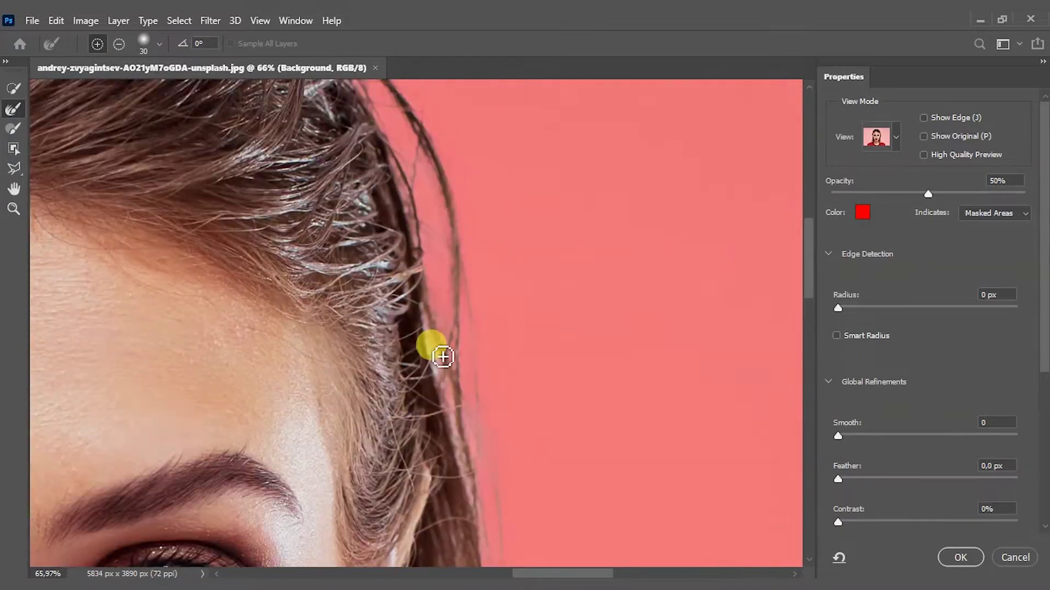
mouse_move(452, 459)
left_mouse_down()
mouse_move(544, 500)
mouse_move(576, 340)
left_mouse_up()
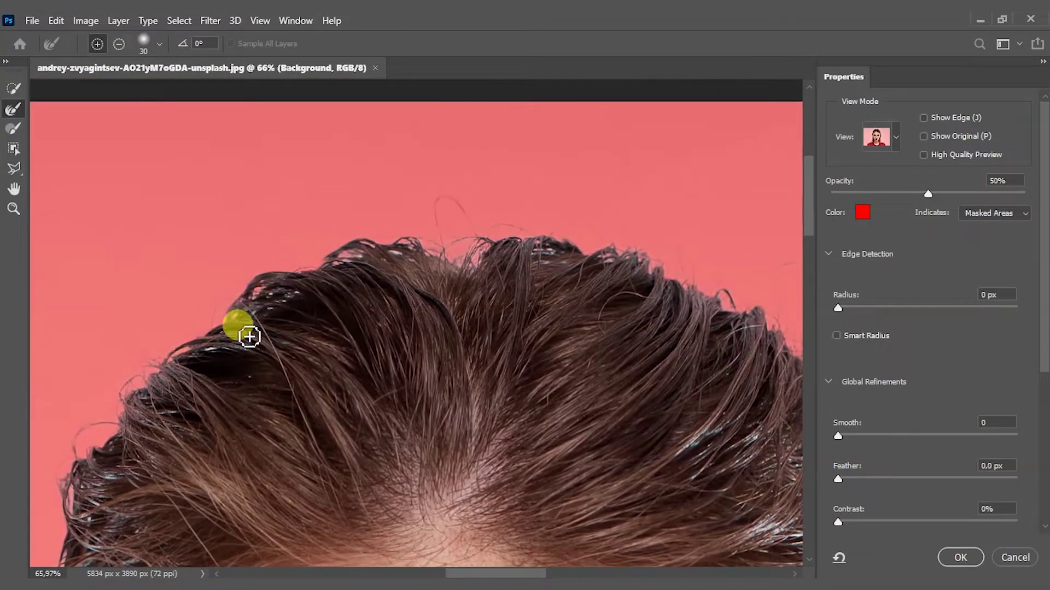
mouse_move(244, 335)
left_mouse_down()
mouse_move(386, 253)
mouse_move(605, 241)
mouse_move(630, 327)
mouse_move(432, 136)
left_mouse_up()
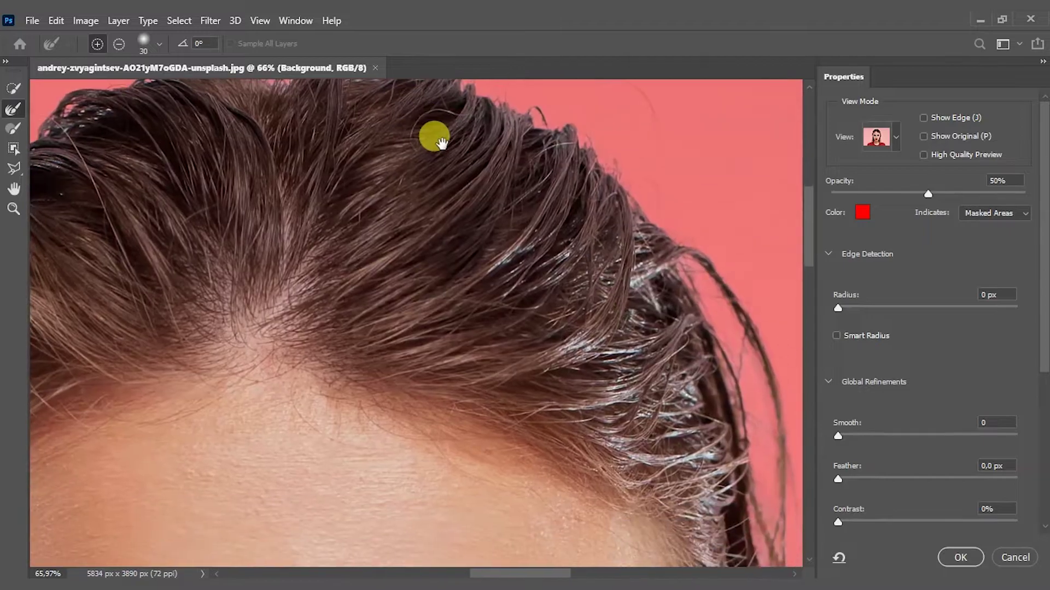
- Fit the whole portrait on screen
left_click(13, 209)
right_click(398, 214)
left_click(416, 218)
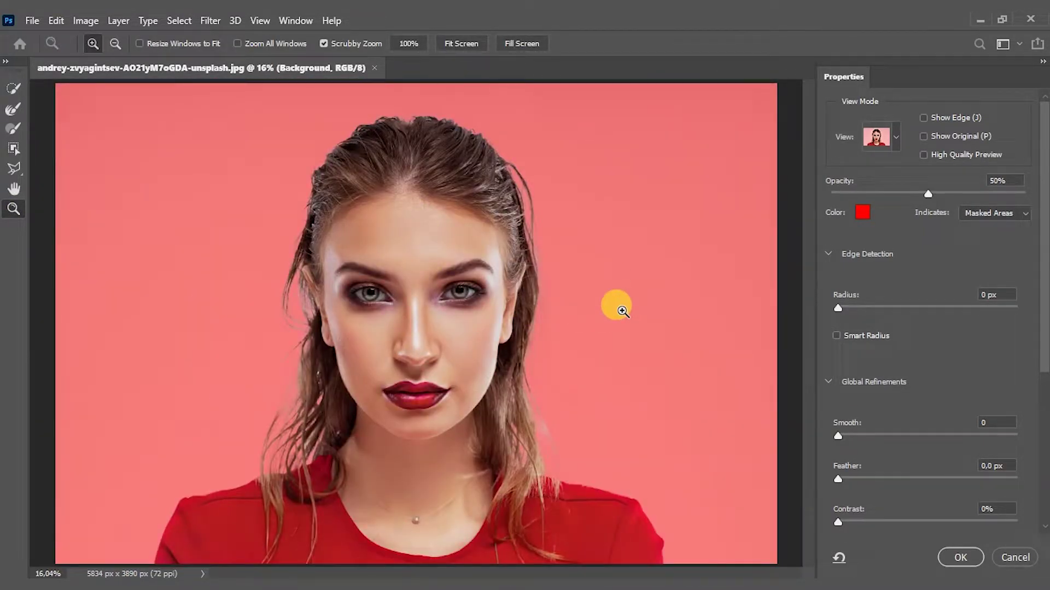
- Output the refined result to Selection in Output Settings and confirm with OK
left_click_drag(1045, 325, 1045, 516)
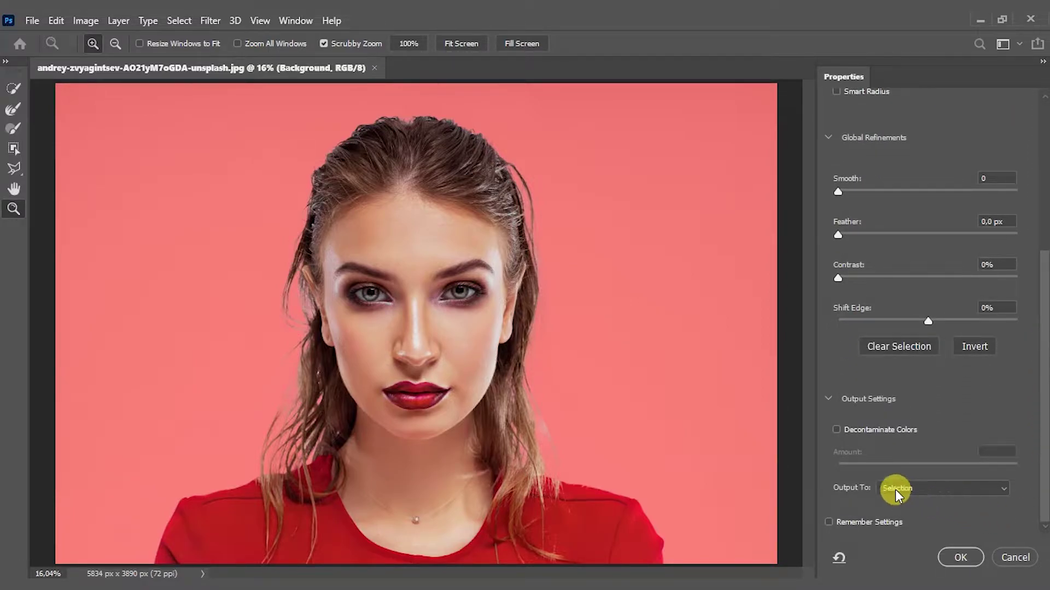
left_click(970, 487)
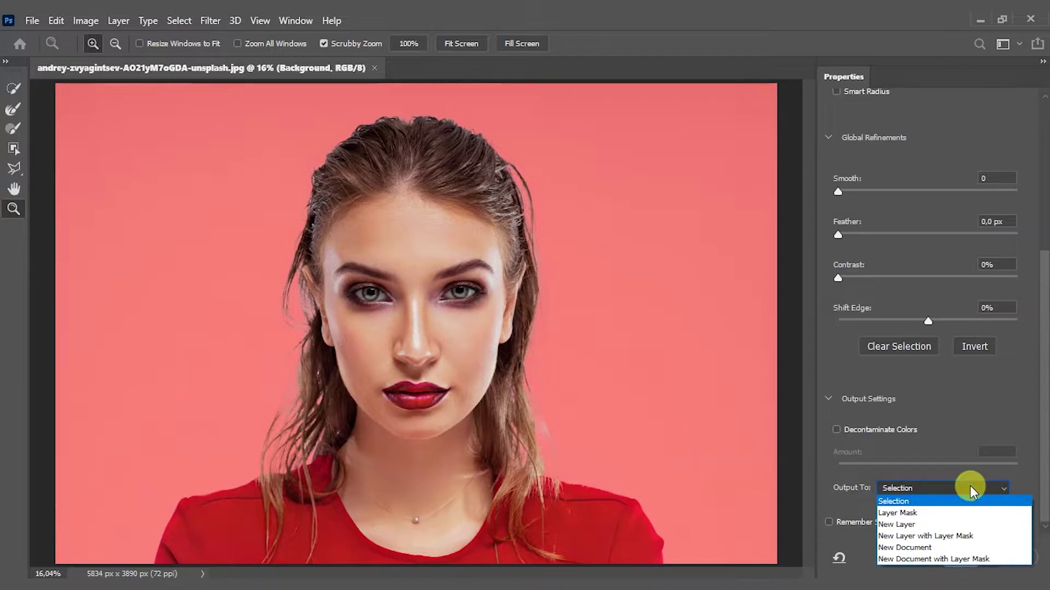
left_click(948, 502)
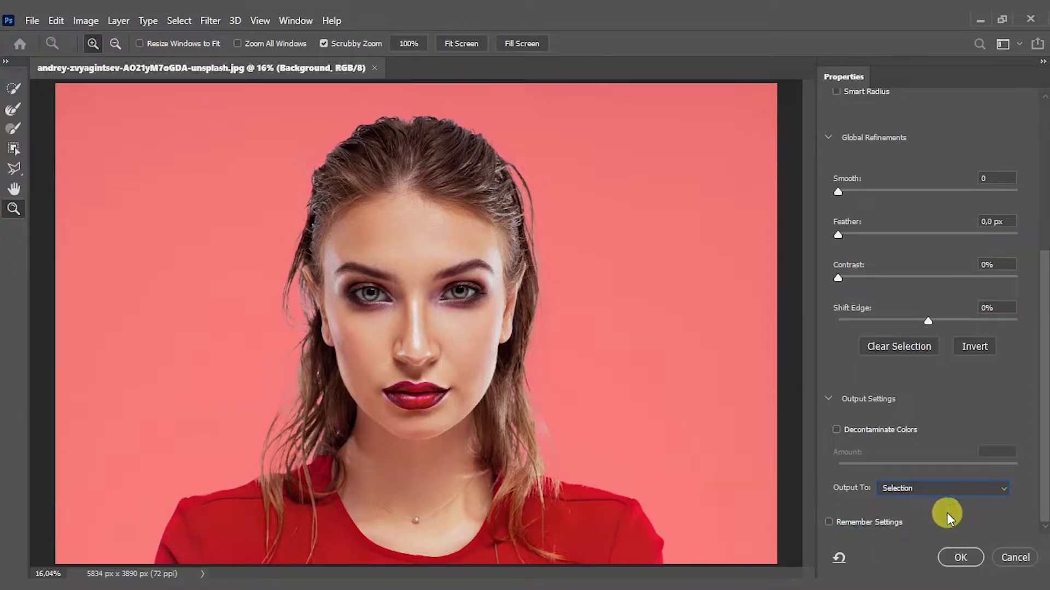
left_click(959, 556)
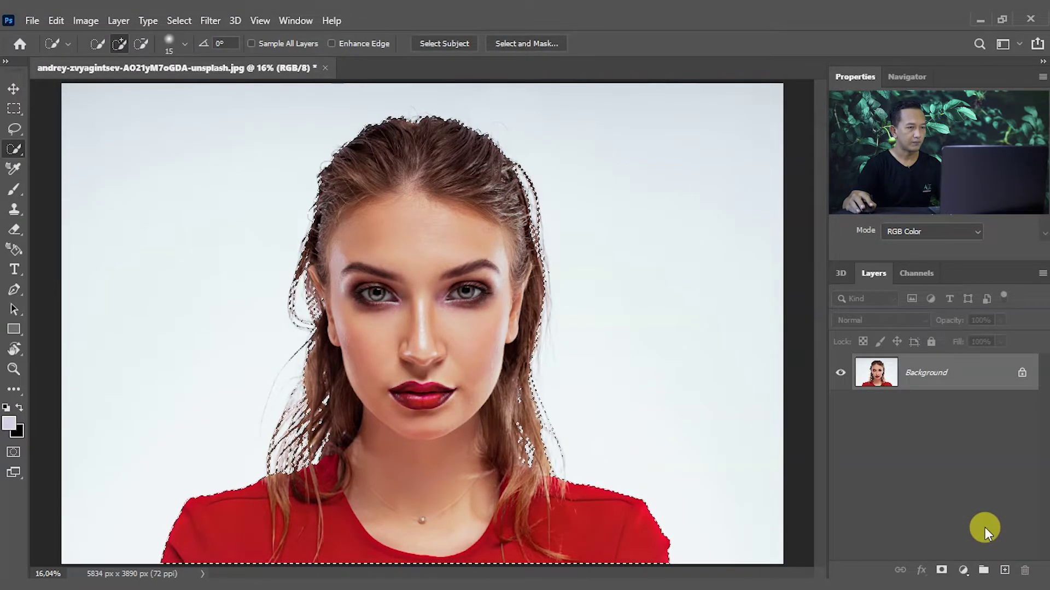
- Add a layer mask from the selection to hide the background, then target the layer's pixels
left_click(941, 570)
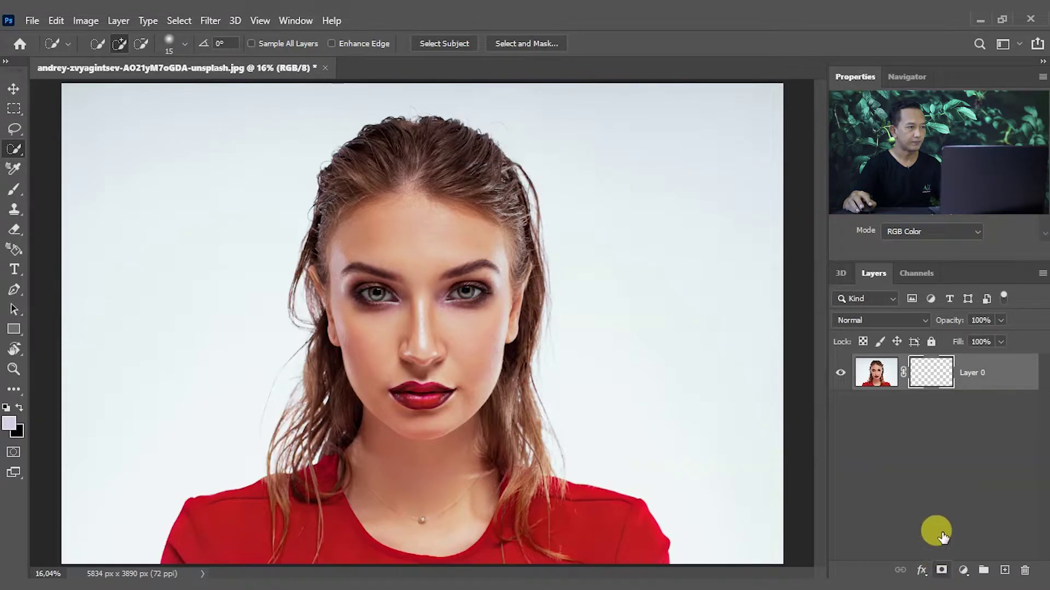
key("v")
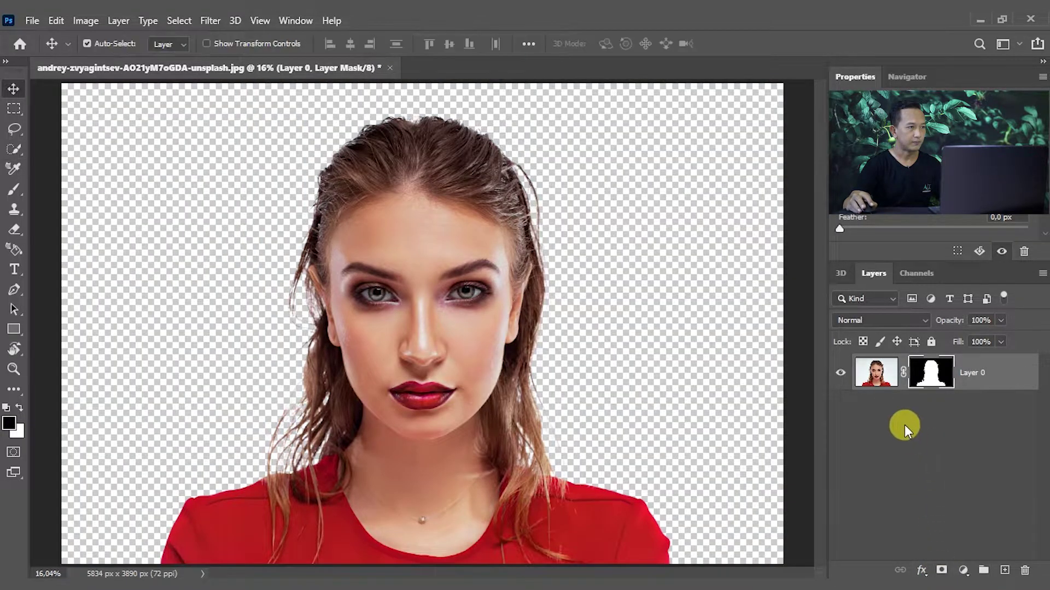
left_click(874, 380)
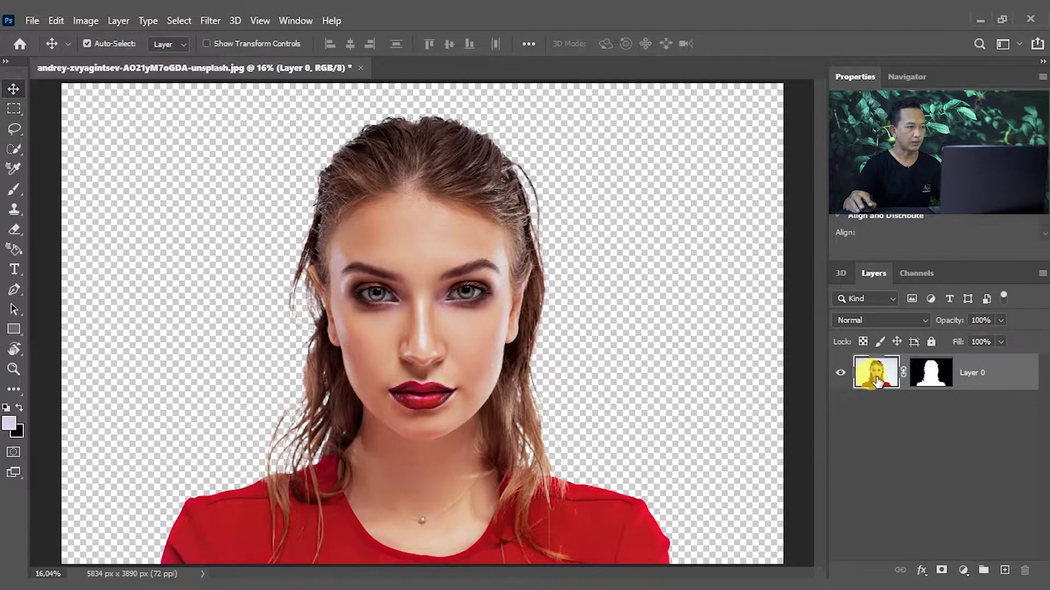
key("ctrl+backslash")
- Open the Stylize > Oil Paint filter and set Stylization to 10
left_click(215, 21)
mouse_move(312, 370)
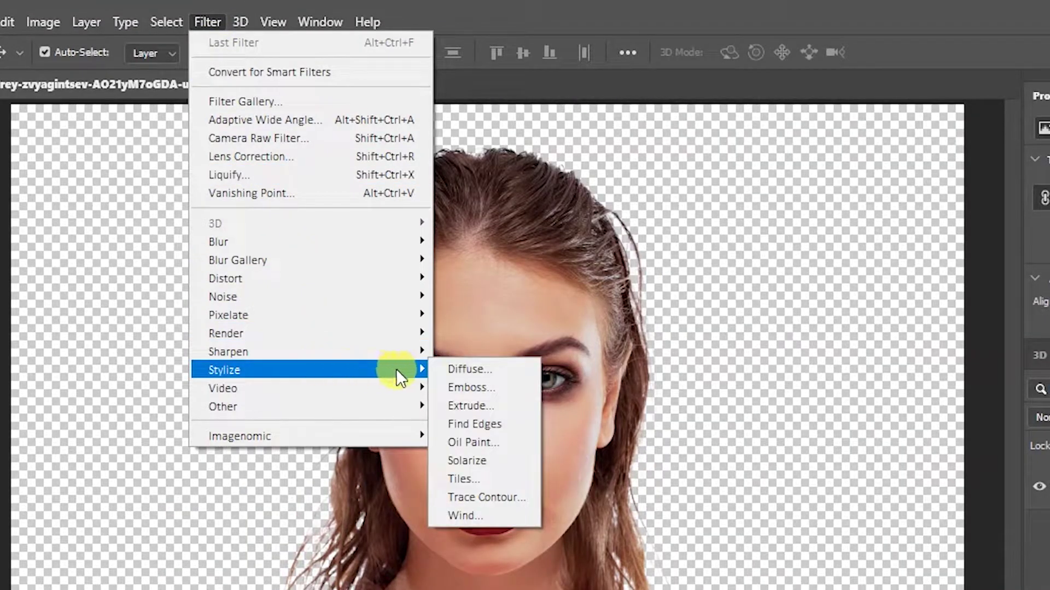
left_click(508, 440)
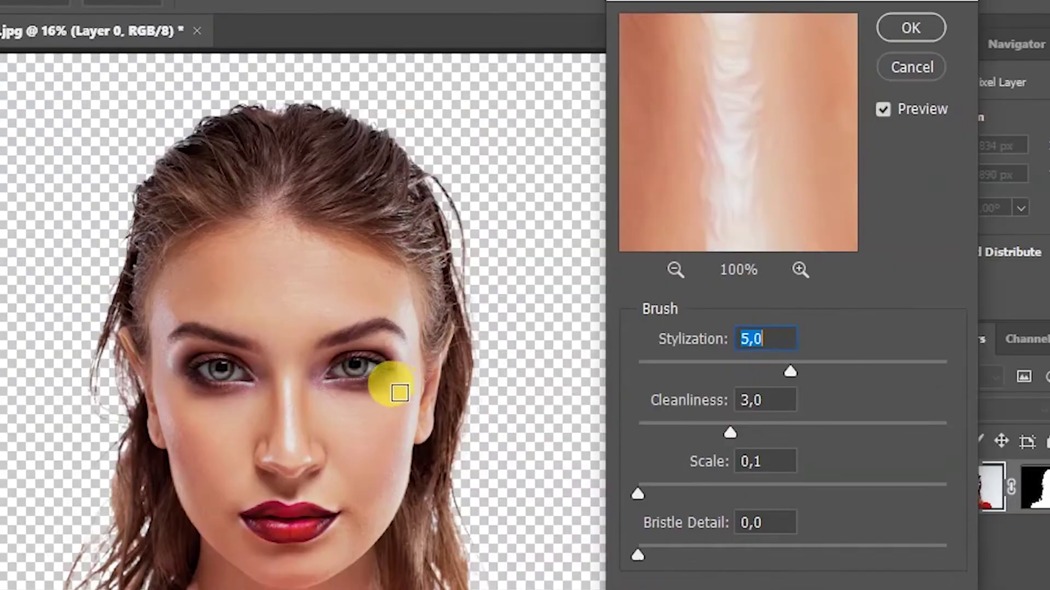
left_click(463, 285)
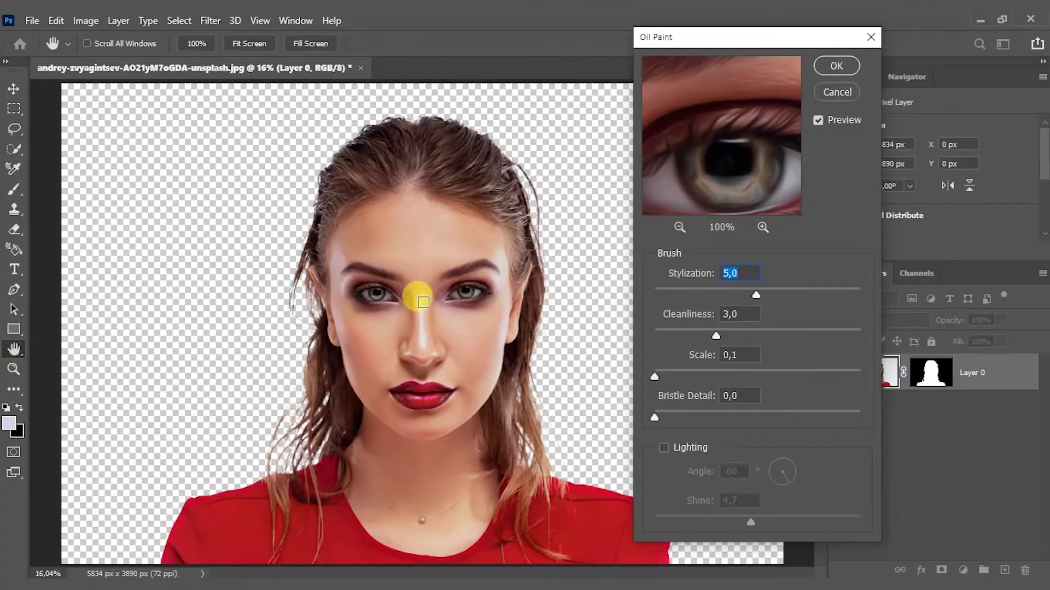
left_click(427, 383)
left_click(466, 267)
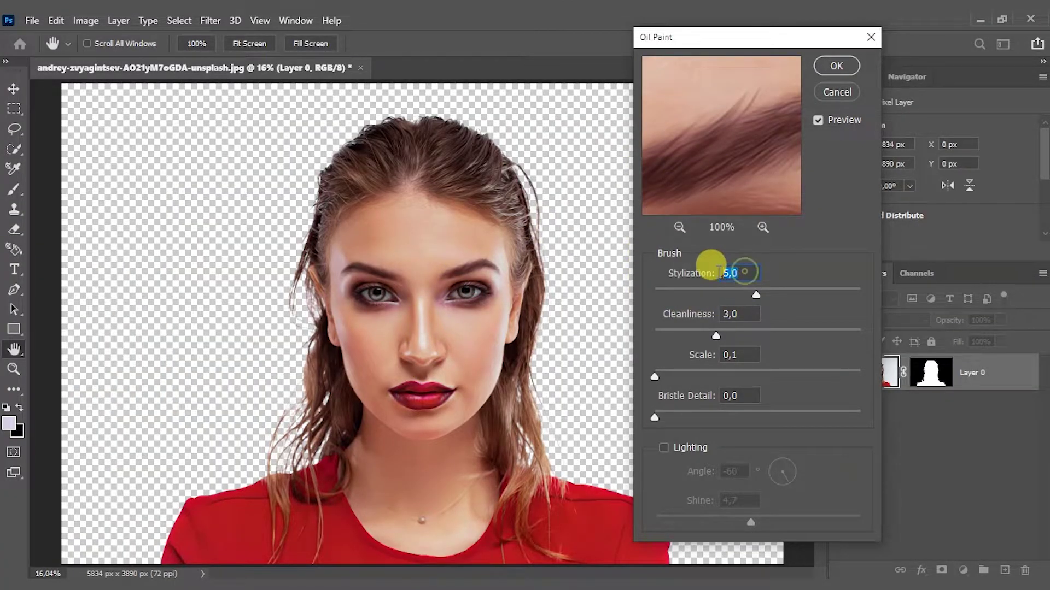
type("1")
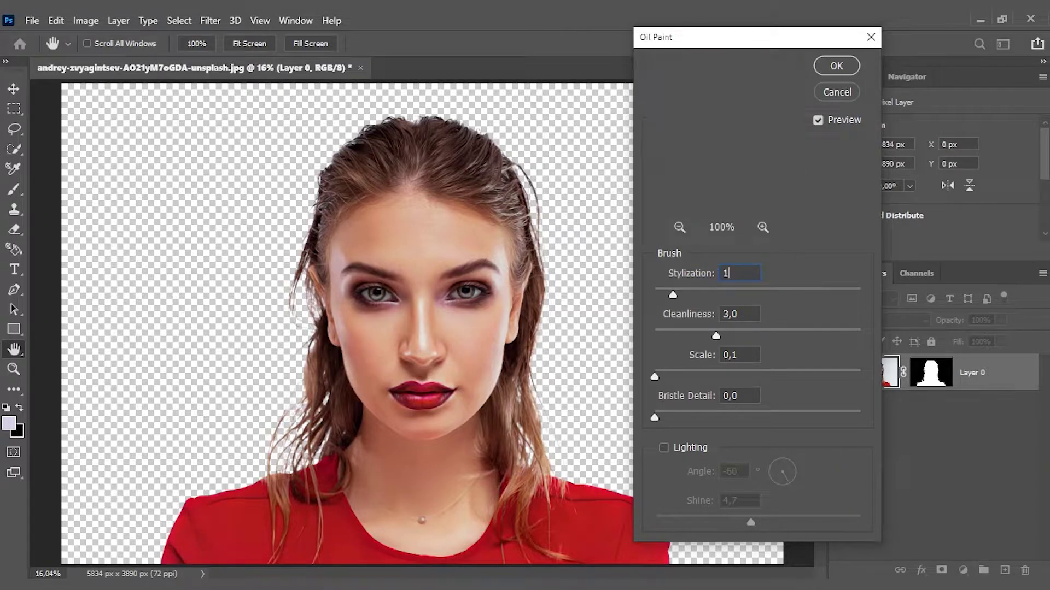
type("0")
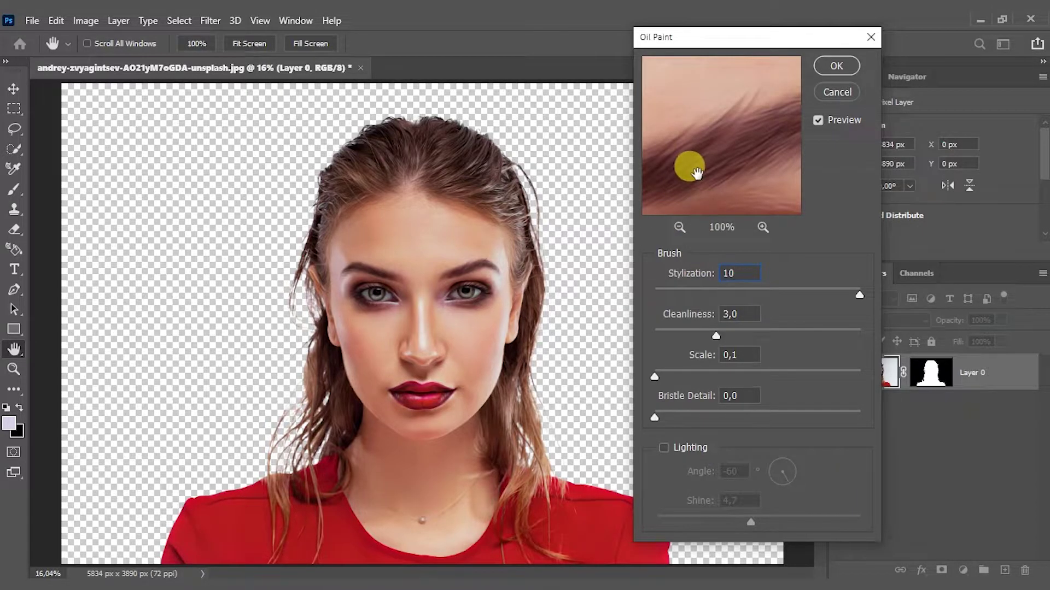
- Set Oil Paint Cleanliness and Scale both to 10, checking the face in the preview
mouse_move(697, 173)
left_mouse_down()
mouse_move(724, 71)
mouse_move(761, 164)
mouse_move(726, 159)
mouse_move(740, 158)
left_mouse_up()
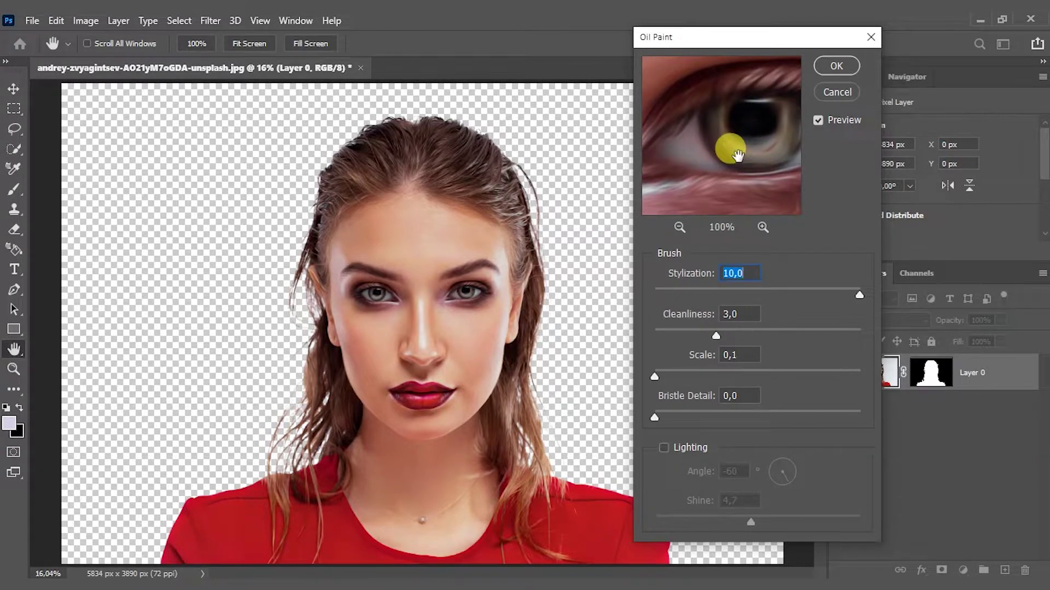
left_click(731, 289)
left_click_drag(747, 314, 724, 312)
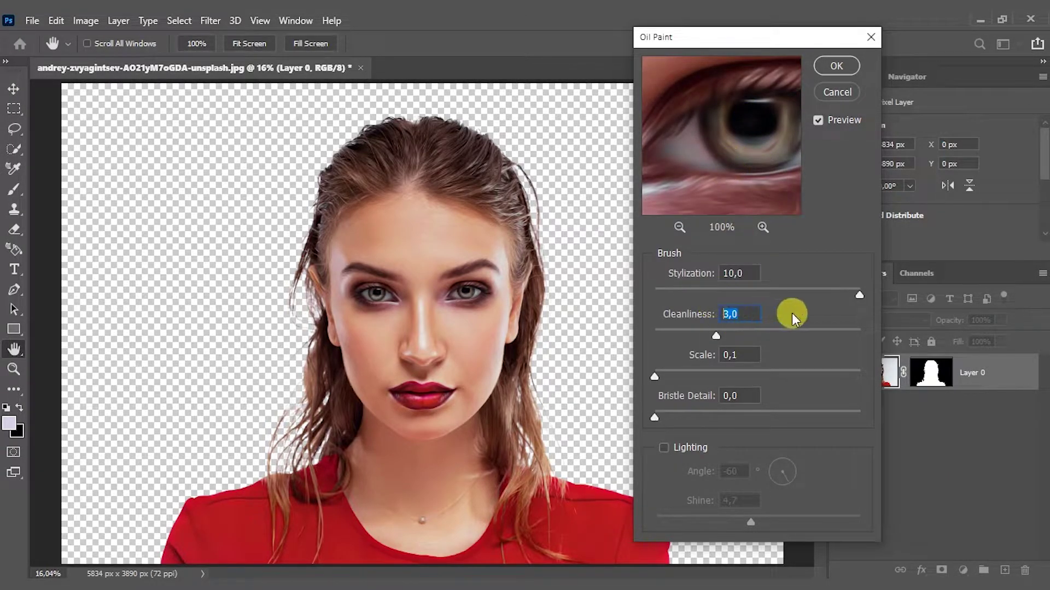
type("10")
left_click_drag(719, 202, 738, 140)
left_click(680, 227)
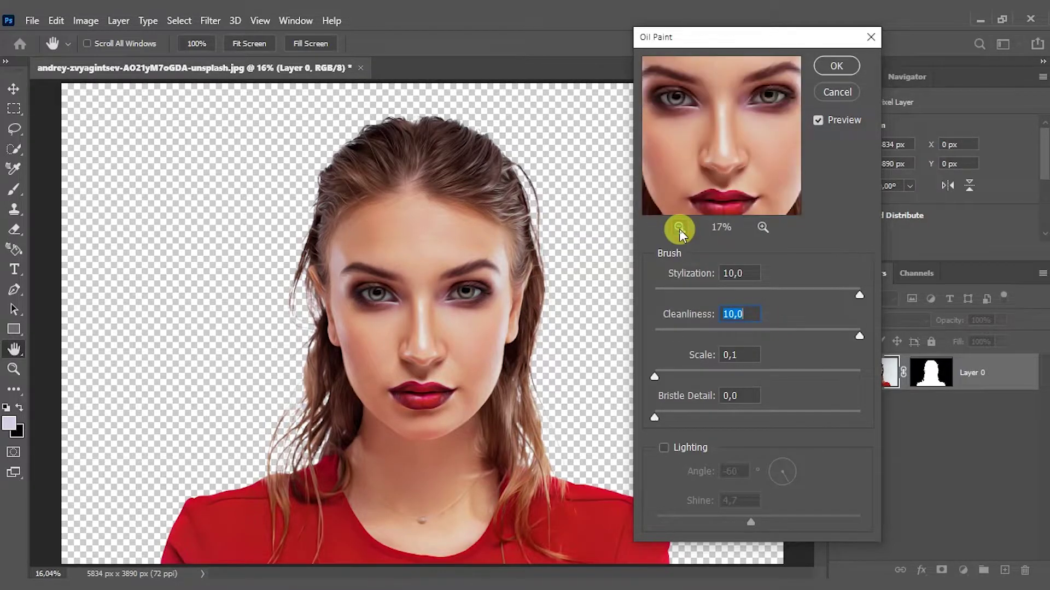
left_click_drag(766, 60, 755, 155)
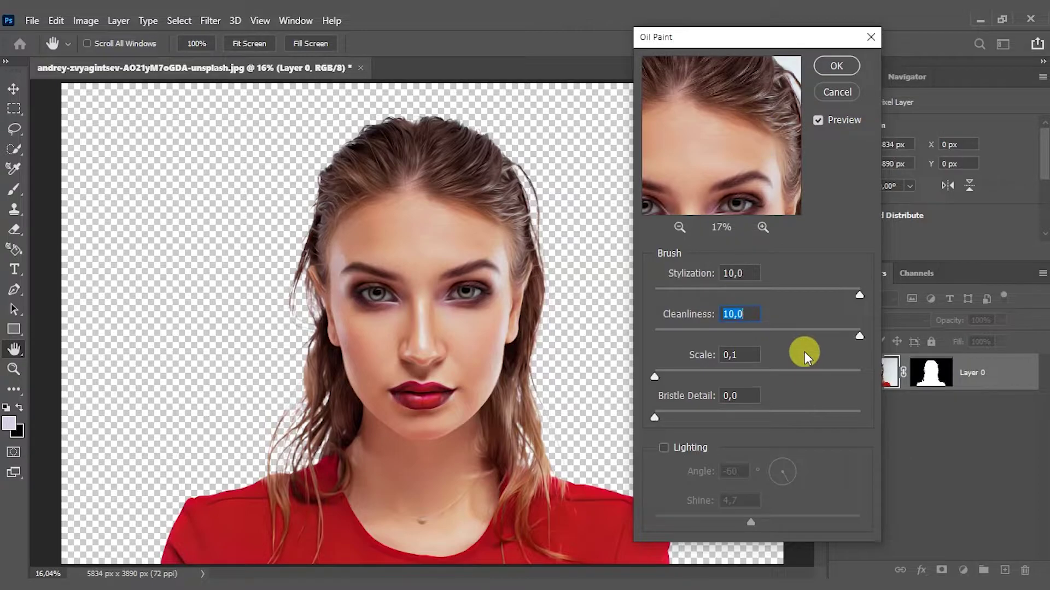
left_click(749, 355)
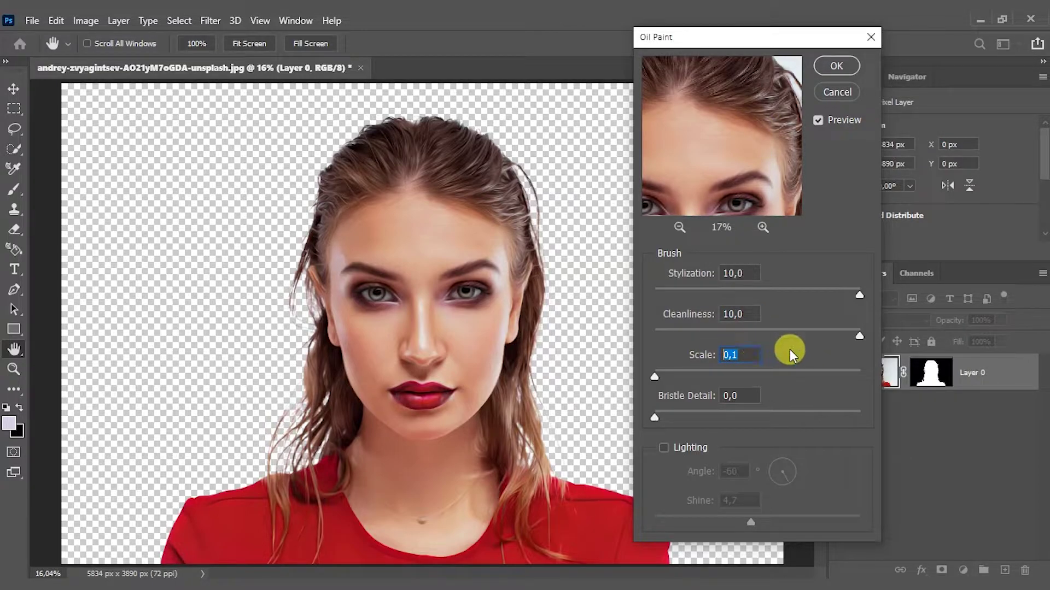
type("10")
- Set Bristle Detail to 7 and review the hair and eye in the preview
left_click_drag(722, 118, 754, 89)
left_click(763, 227)
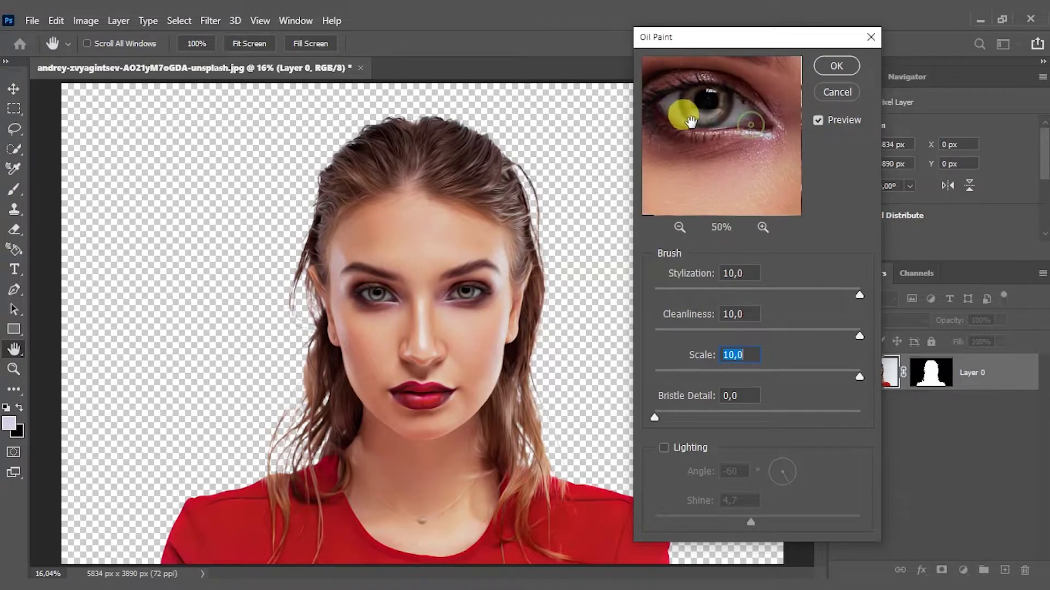
mouse_move(690, 122)
left_mouse_down()
mouse_move(766, 105)
mouse_move(698, 188)
mouse_move(740, 110)
mouse_move(726, 208)
mouse_move(733, 151)
left_mouse_up()
key("Tab")
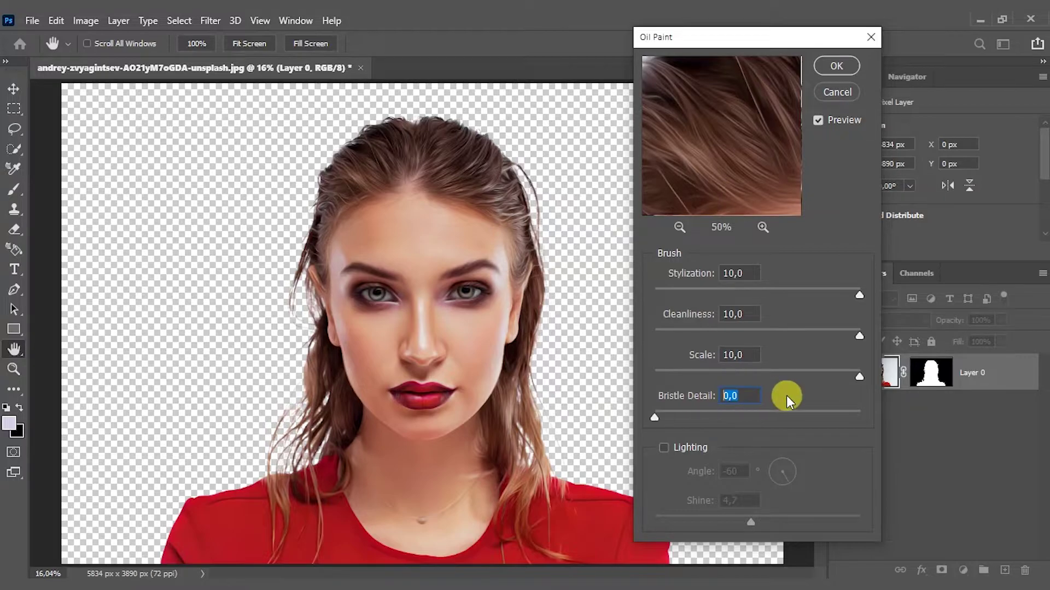
type("7")
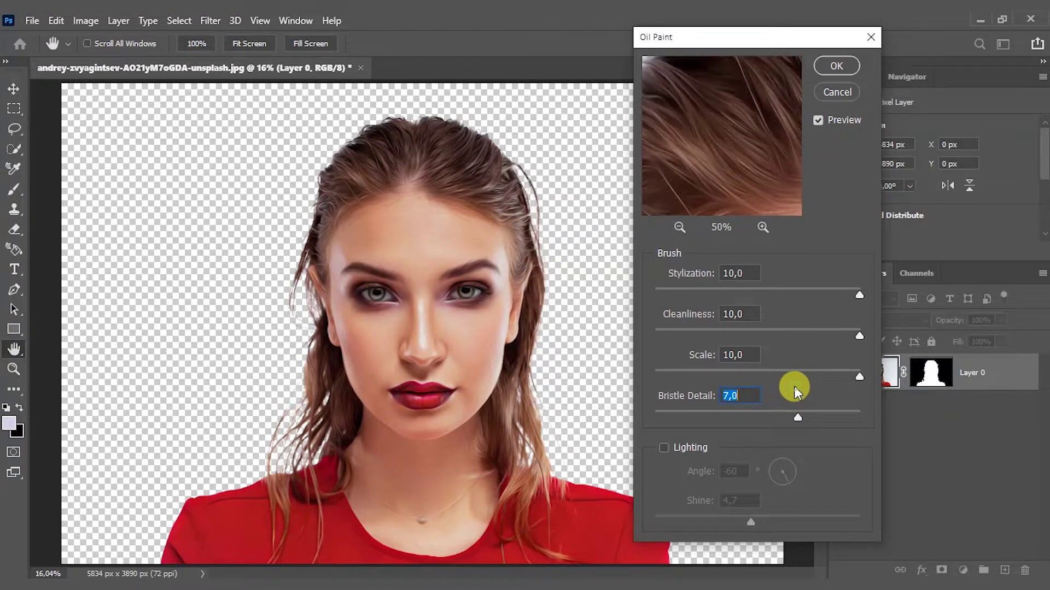
left_click_drag(730, 157, 738, 99)
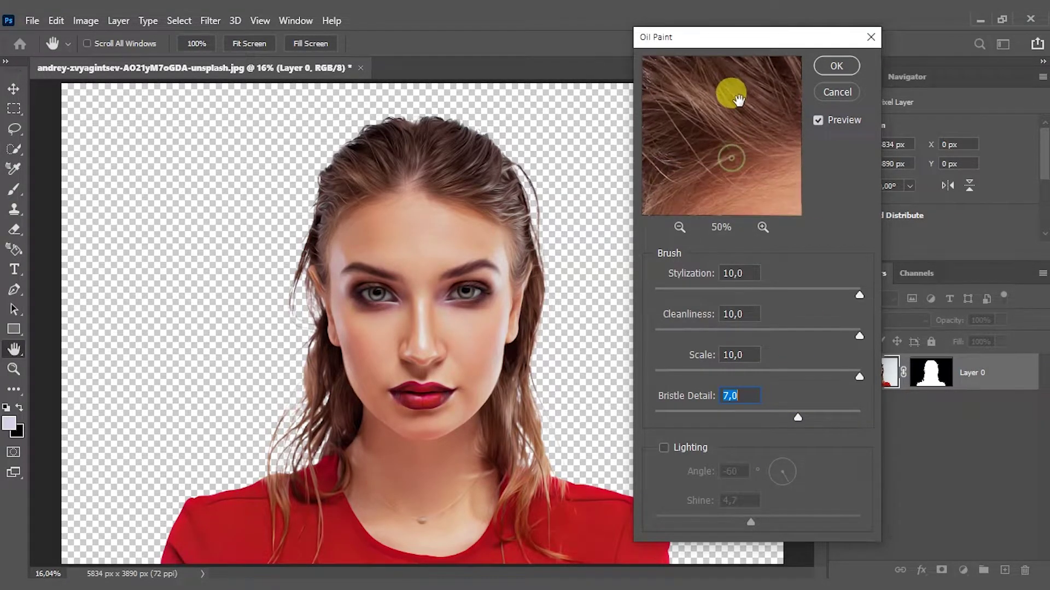
mouse_move(715, 146)
left_mouse_down()
mouse_move(739, 77)
mouse_move(815, 113)
left_mouse_up()
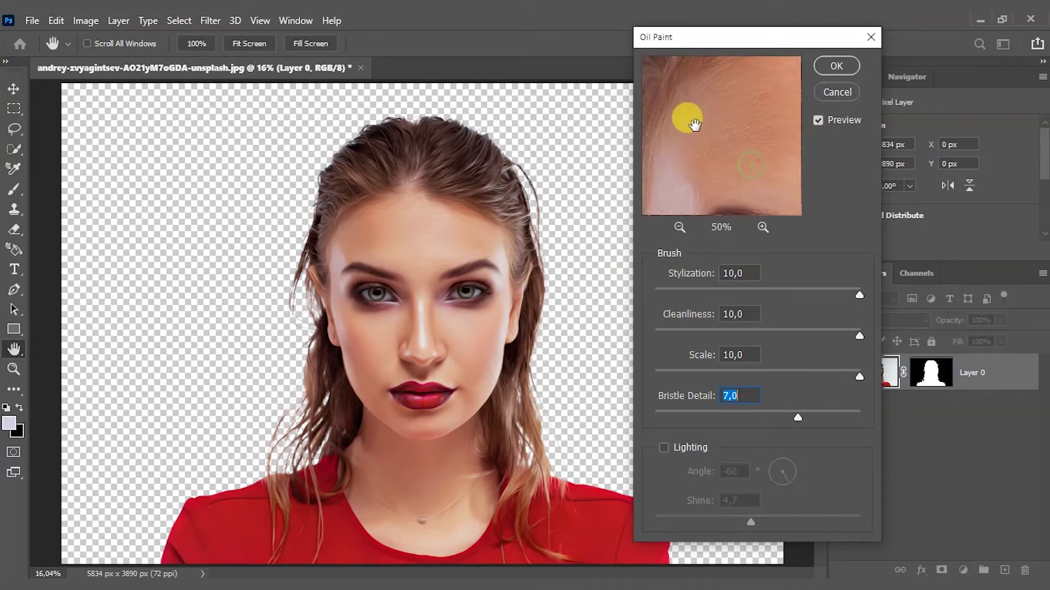
mouse_move(741, 155)
left_mouse_down()
mouse_move(716, 176)
mouse_move(757, 136)
mouse_move(692, 87)
left_mouse_up()
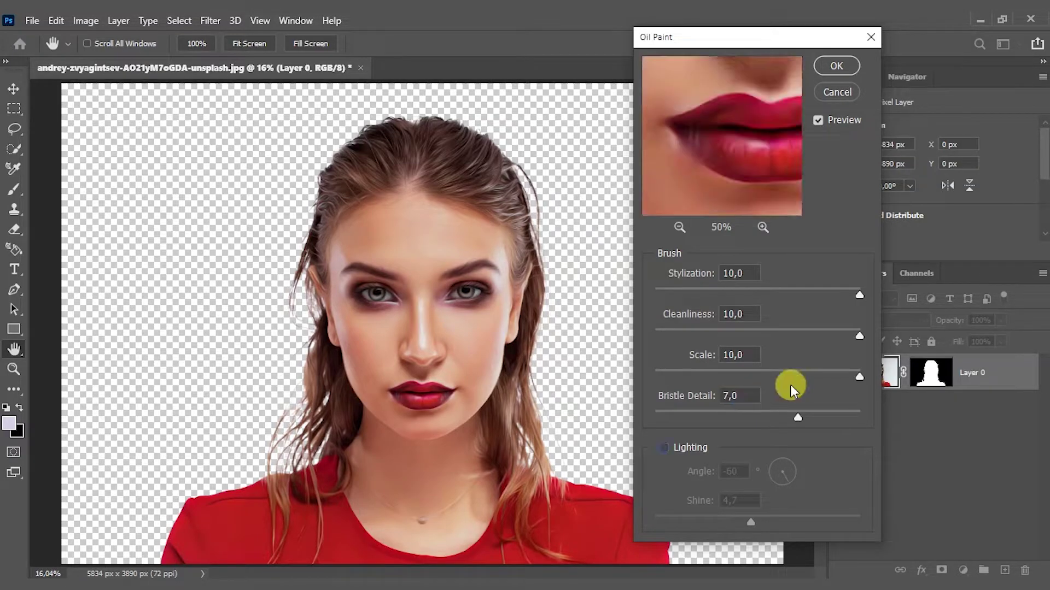
- Enable Oil Paint lighting with Angle -68 and Shine 0.1
left_click(661, 448)
key("space")
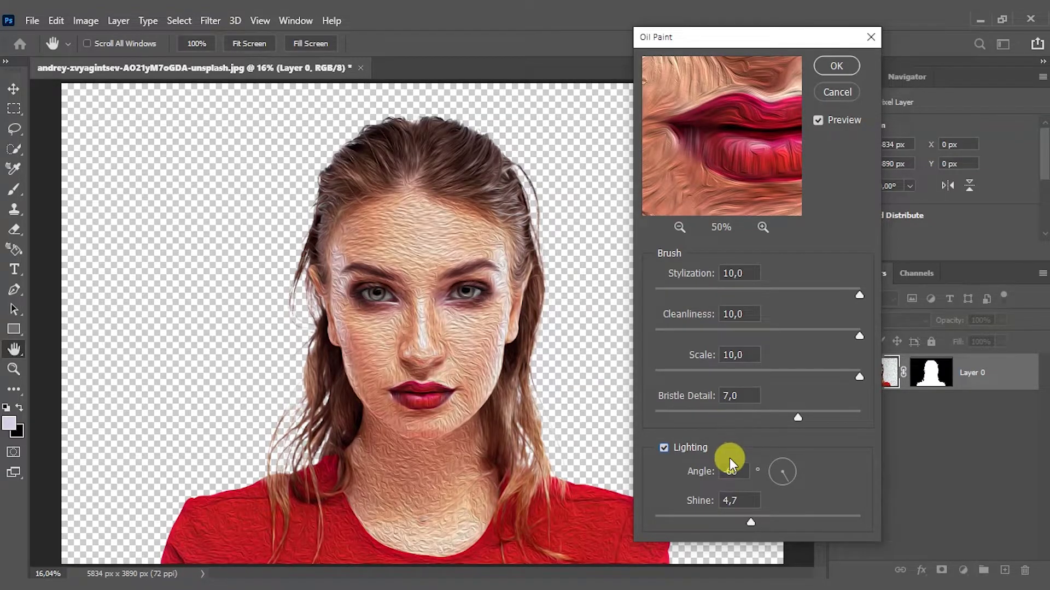
key("BackSpace")
type("8")
type("0,1")
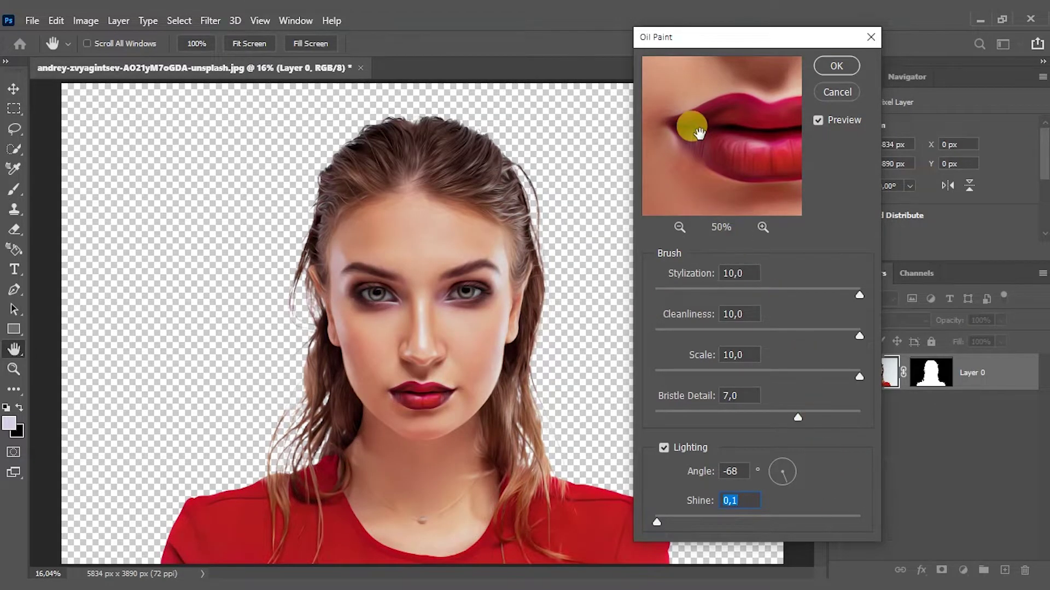
mouse_move(699, 132)
left_mouse_down()
mouse_move(722, 115)
mouse_move(732, 147)
mouse_move(747, 106)
mouse_move(738, 161)
mouse_move(778, 136)
mouse_move(764, 137)
left_mouse_up()
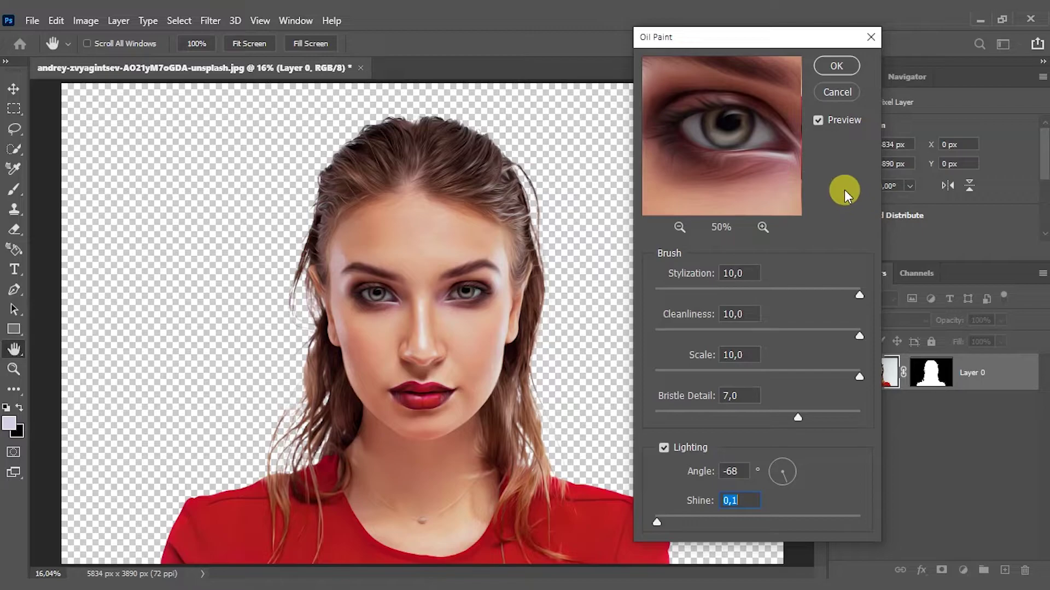
- Apply Oil Paint, zoom in on the left eye's brushstrokes, then fit the image on screen
left_click(836, 66)
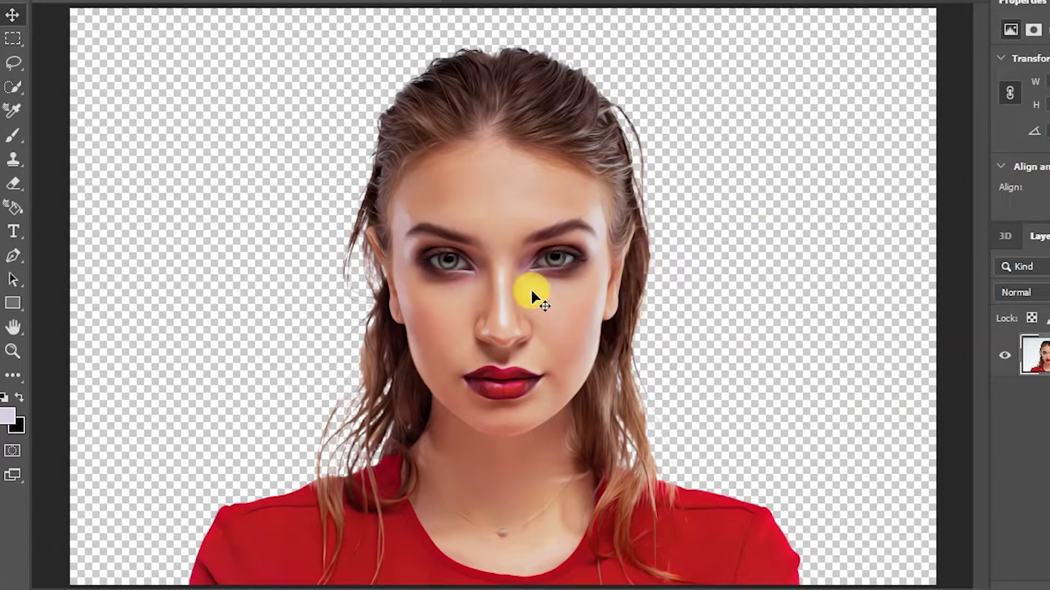
left_click(13, 351)
mouse_move(459, 269)
left_mouse_down()
mouse_move(570, 276)
mouse_move(481, 224)
left_mouse_up()
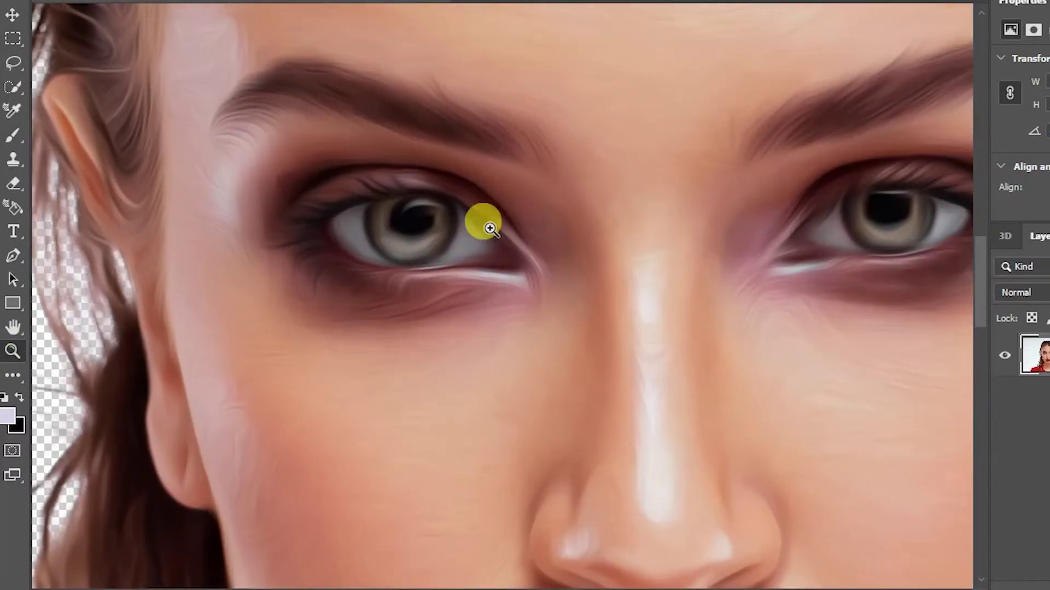
left_click_drag(566, 251, 644, 449)
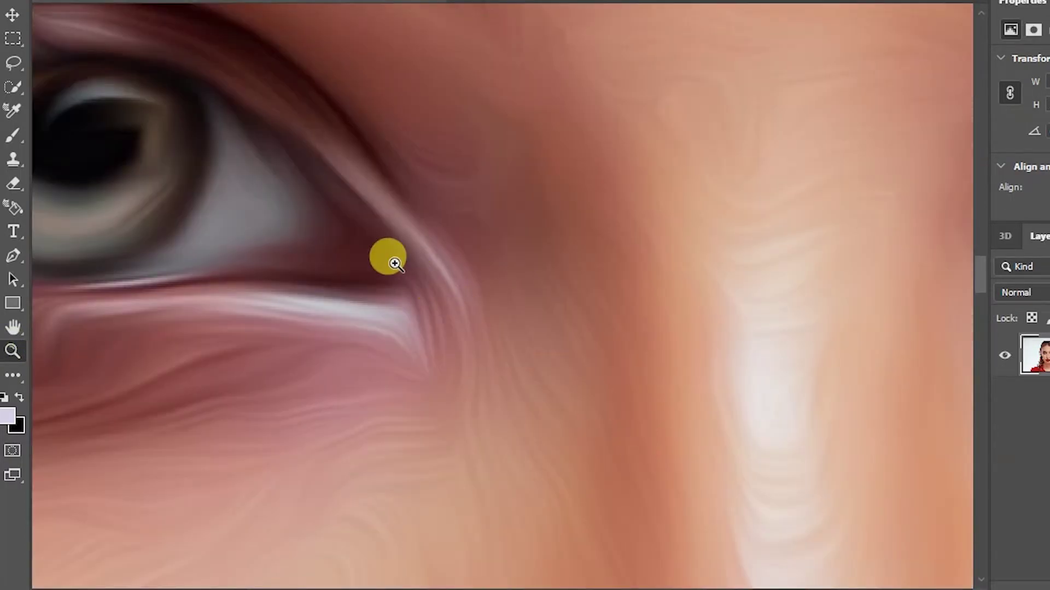
left_click_drag(276, 215, 811, 180)
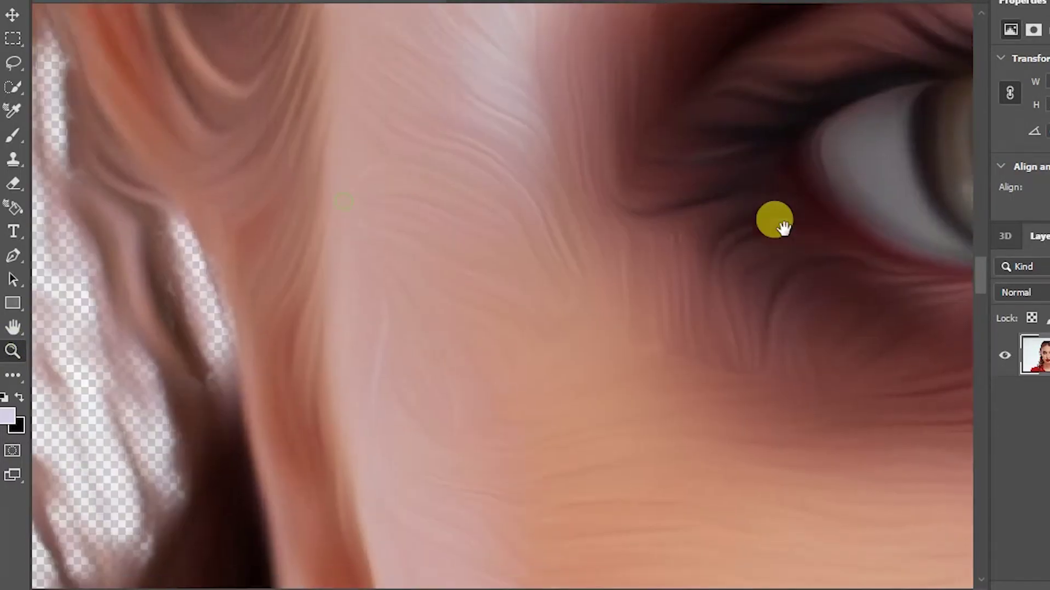
right_click(428, 237)
left_click(447, 249)
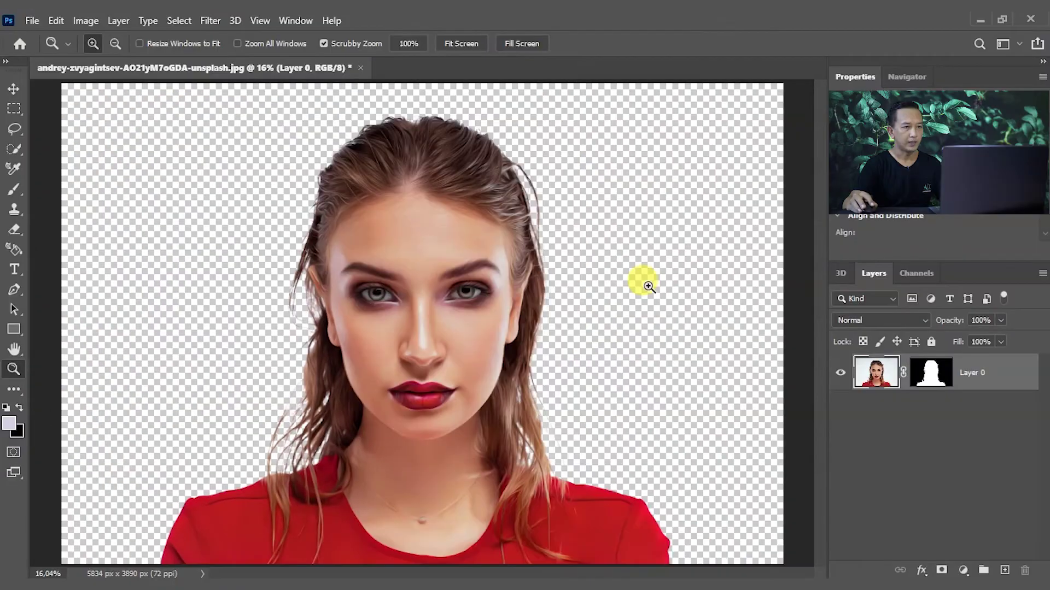
key("ctrl")
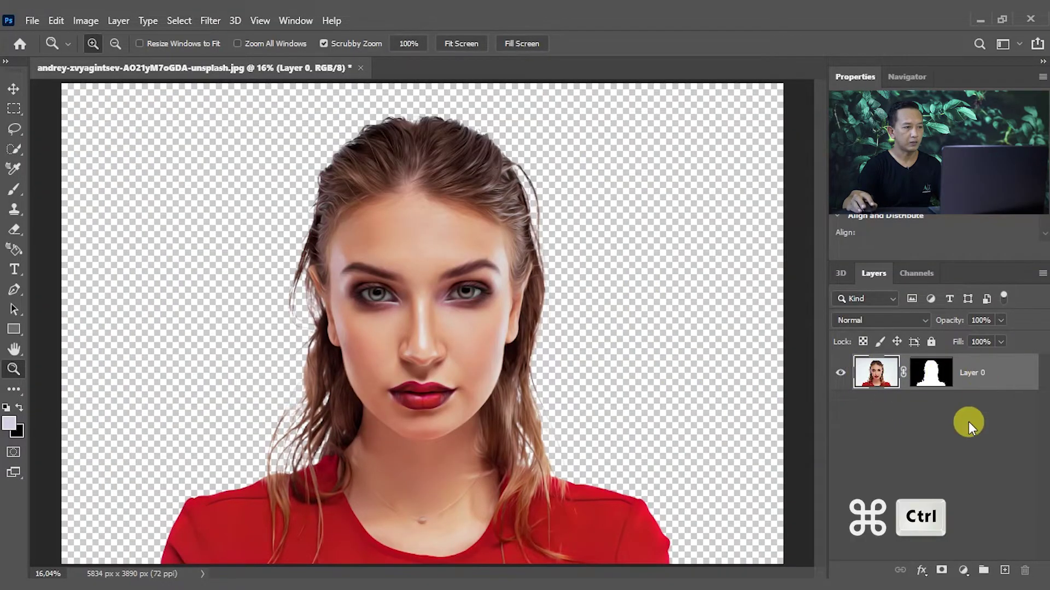
- Add a layer below the portrait and a Solid Color fill layer in light gray #aeaeae
left_click(1006, 570, "ctrl")
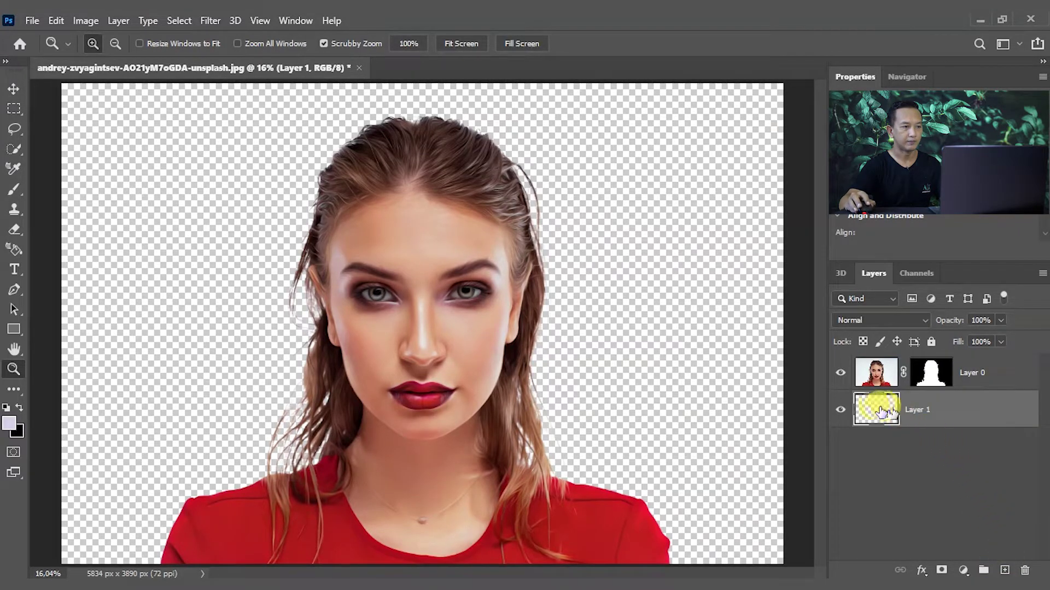
left_click(963, 570)
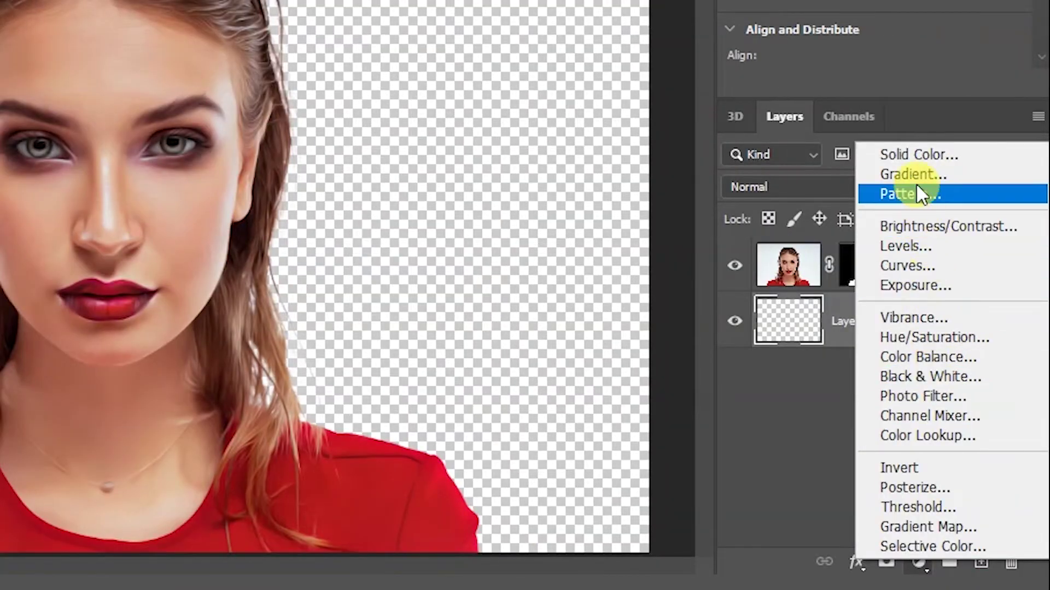
left_click(1006, 155)
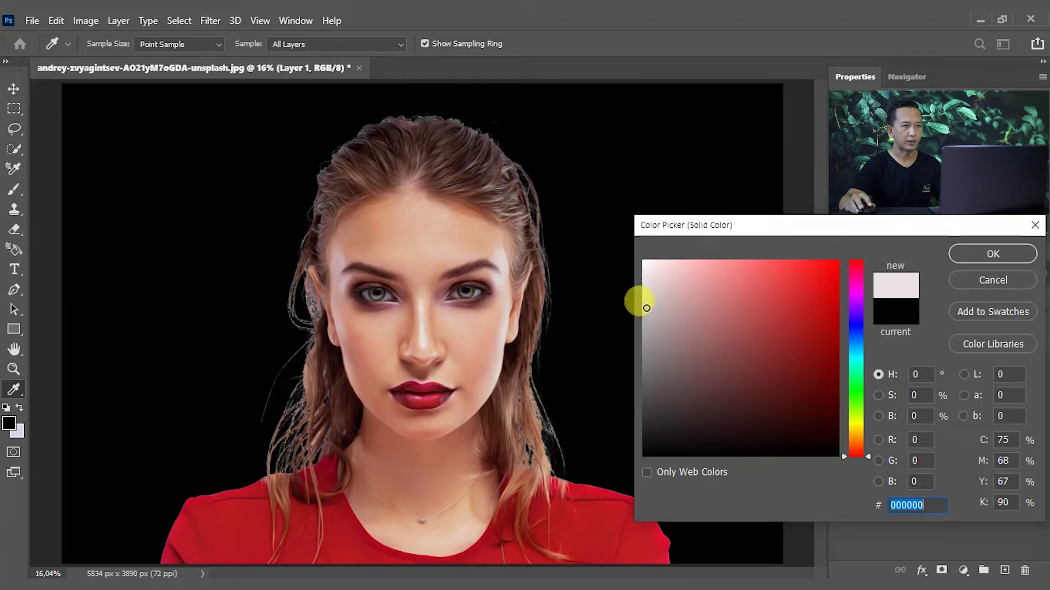
mouse_move(646, 308)
left_mouse_down()
mouse_move(654, 332)
mouse_move(637, 317)
left_mouse_up()
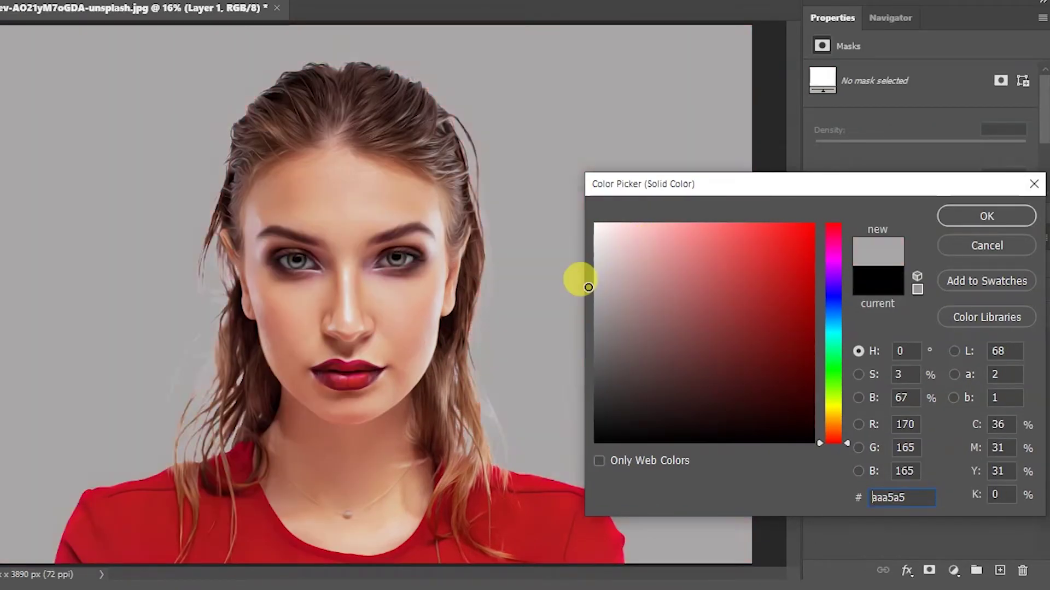
left_click_drag(589, 287, 564, 294)
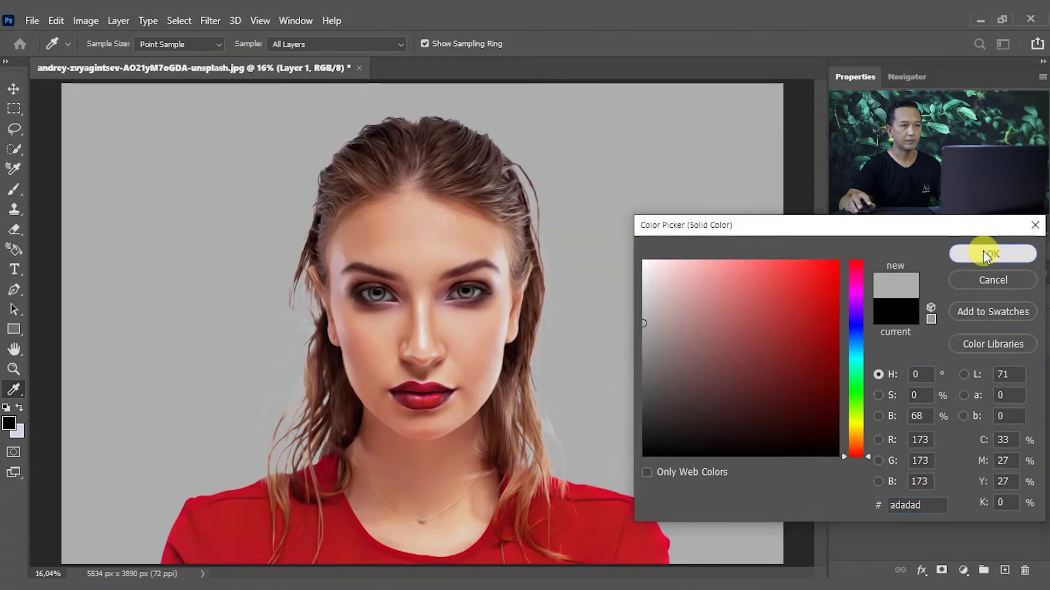
left_click(985, 255)
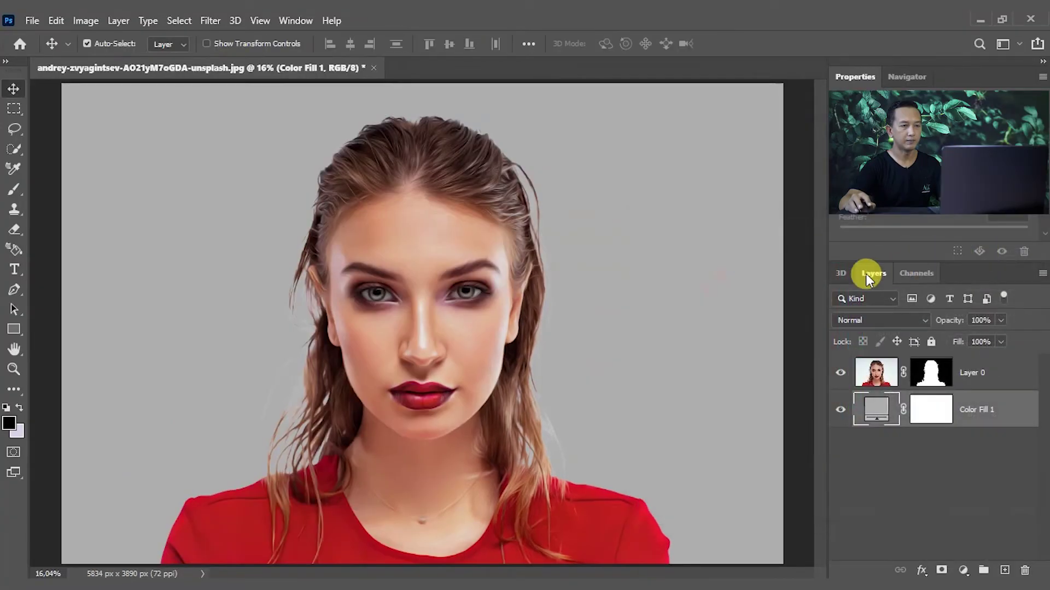
left_click_drag(427, 335, 503, 336)
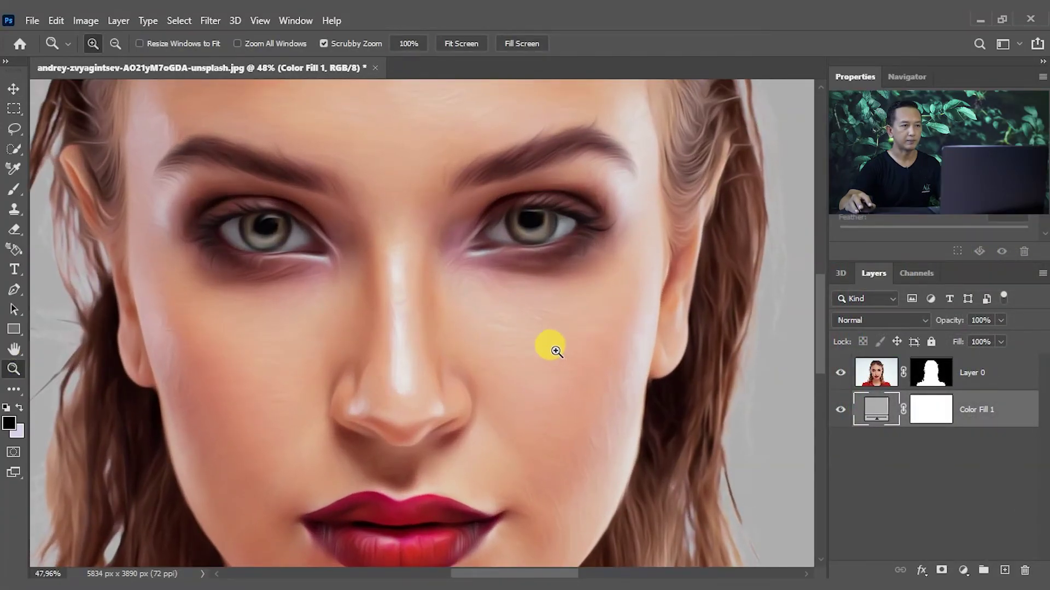
left_click(584, 361)
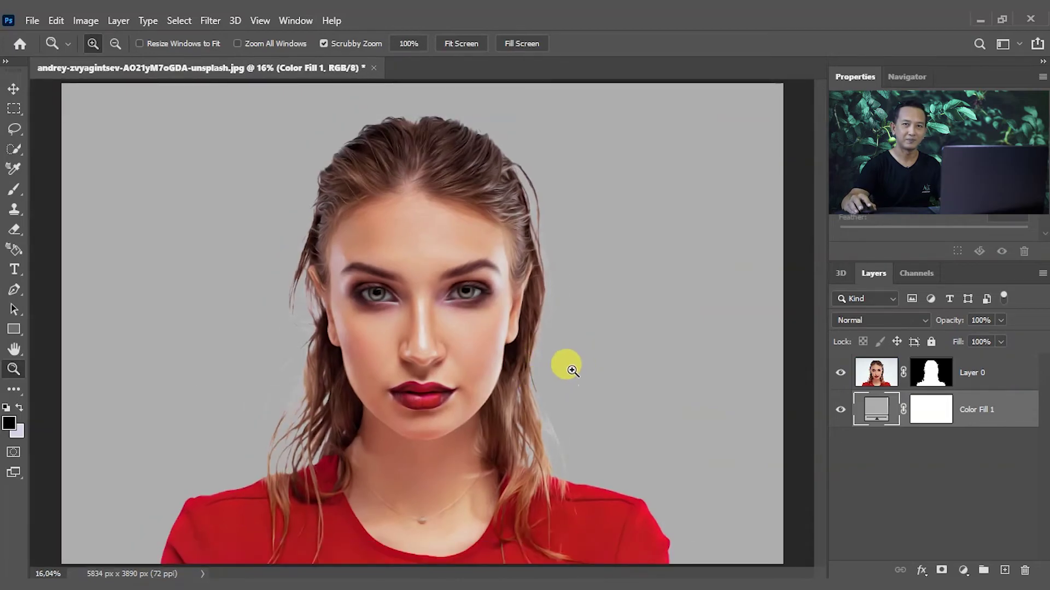